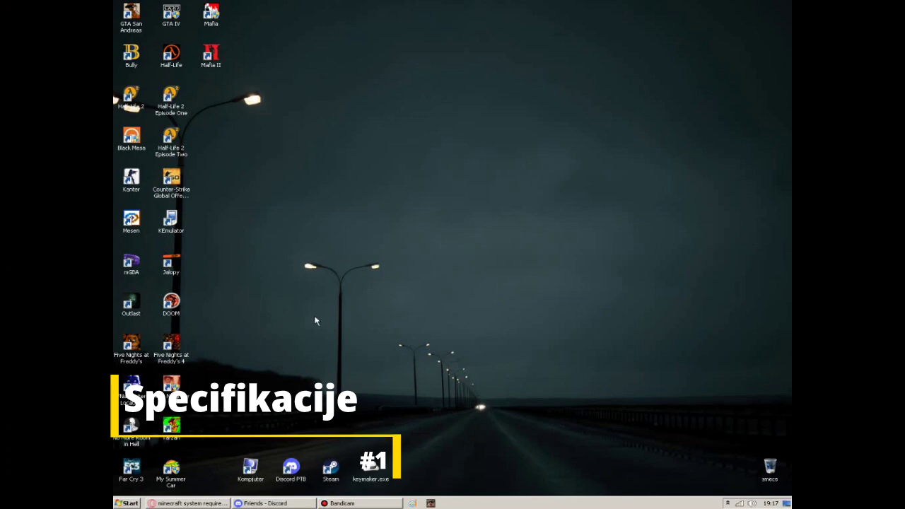
pyautogui.click(204, 503)
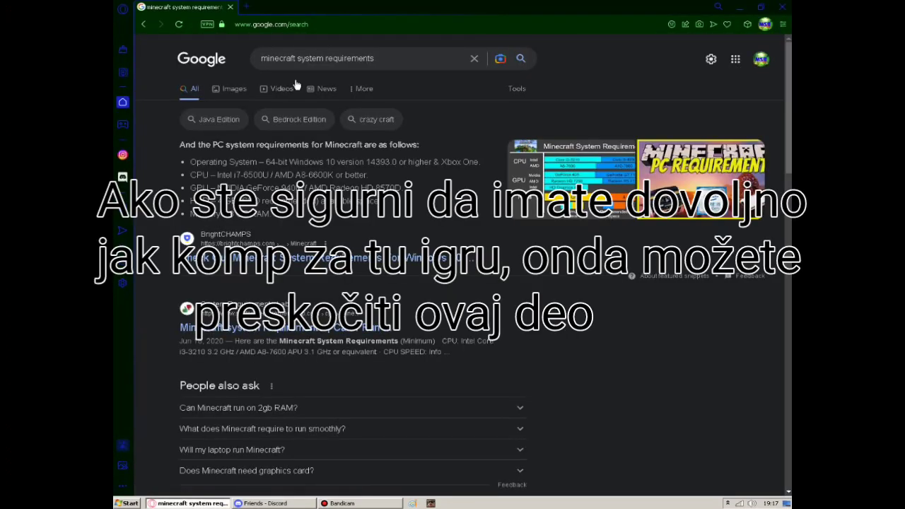
pyautogui.moveTo(295, 59); pyautogui.dragTo(388, 60)
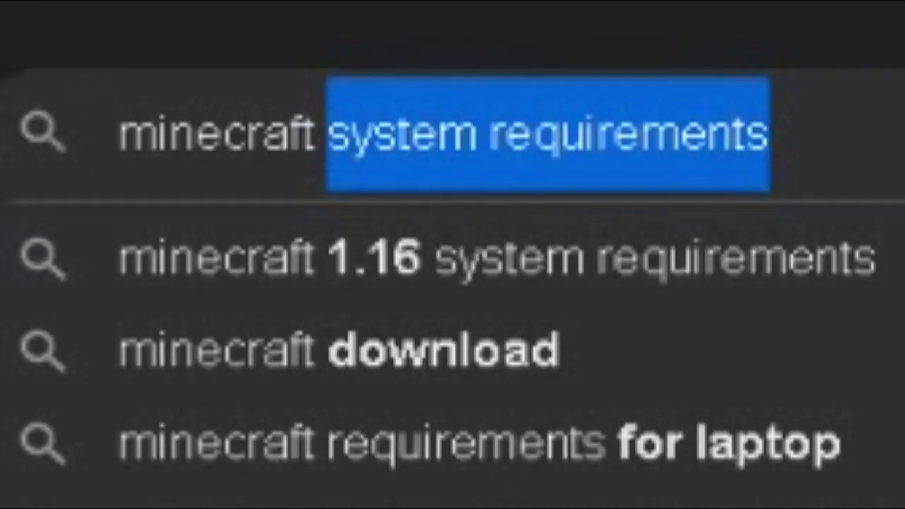
pyautogui.click(234, 14)
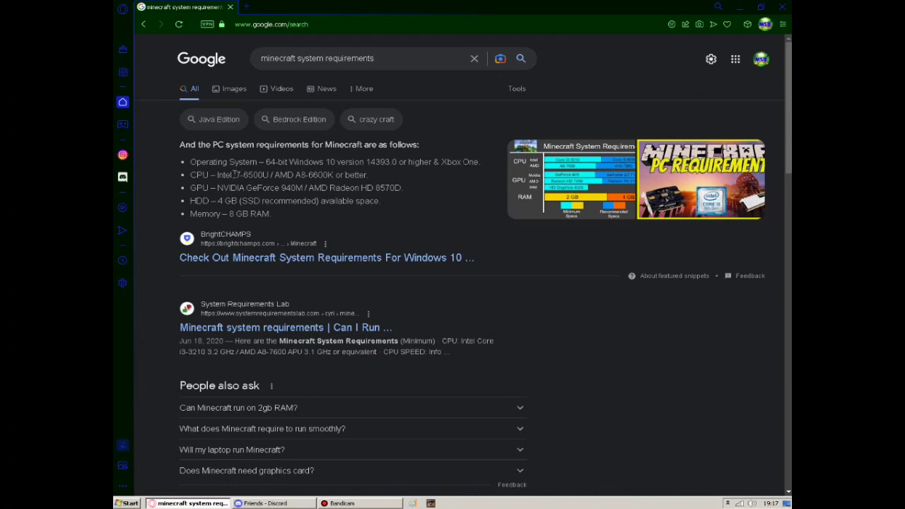
pyautogui.moveTo(234, 174); pyautogui.dragTo(242, 175)
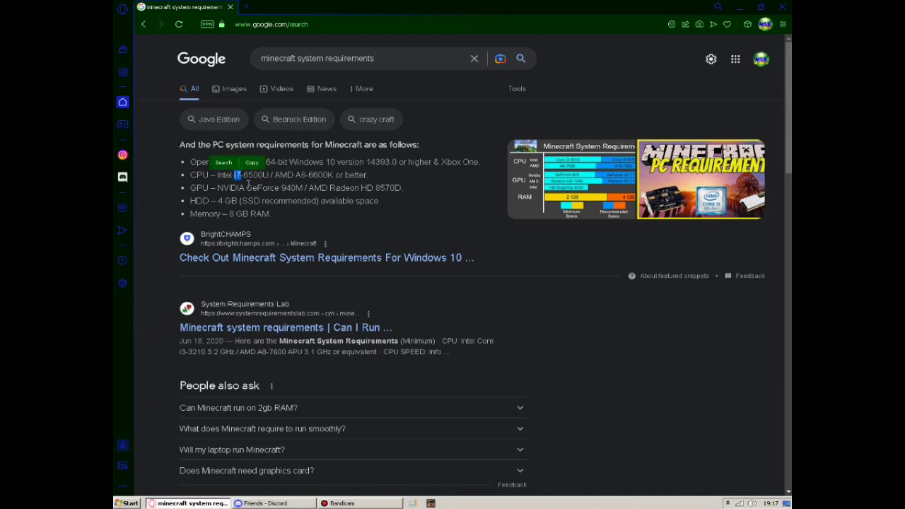
pyautogui.click(295, 216)
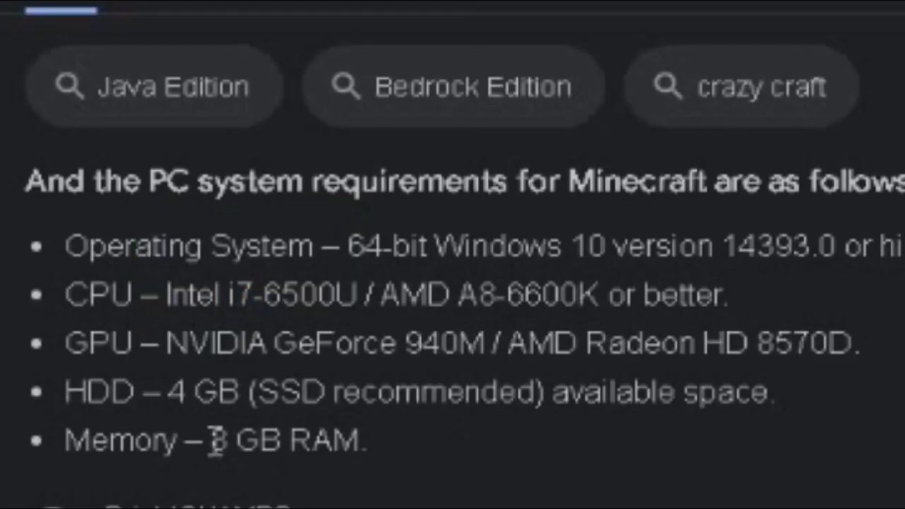
pyautogui.moveTo(217, 441); pyautogui.dragTo(283, 441)
pyautogui.click(693, 497)
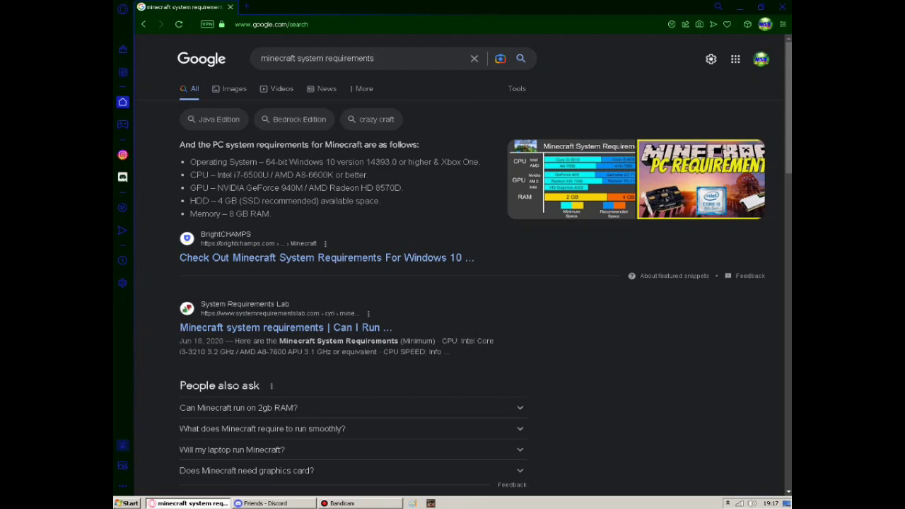
pyautogui.press('super')
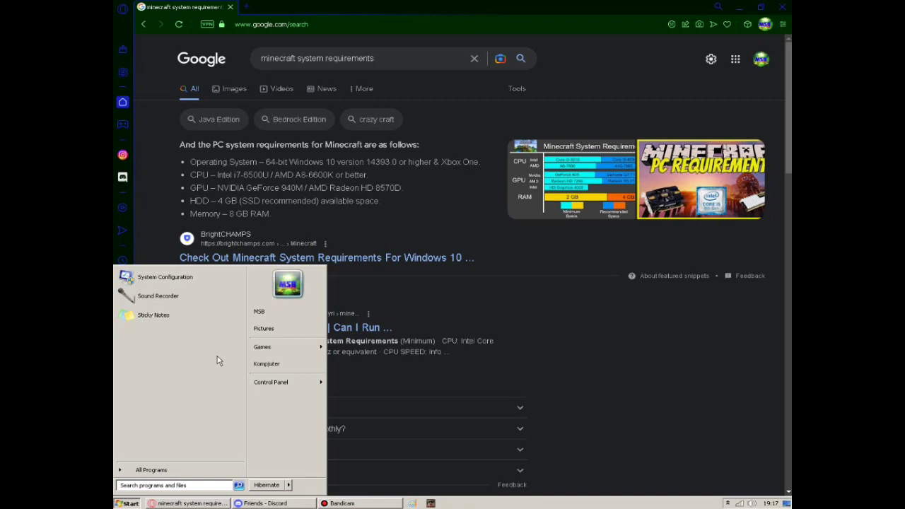
pyautogui.click(129, 504)
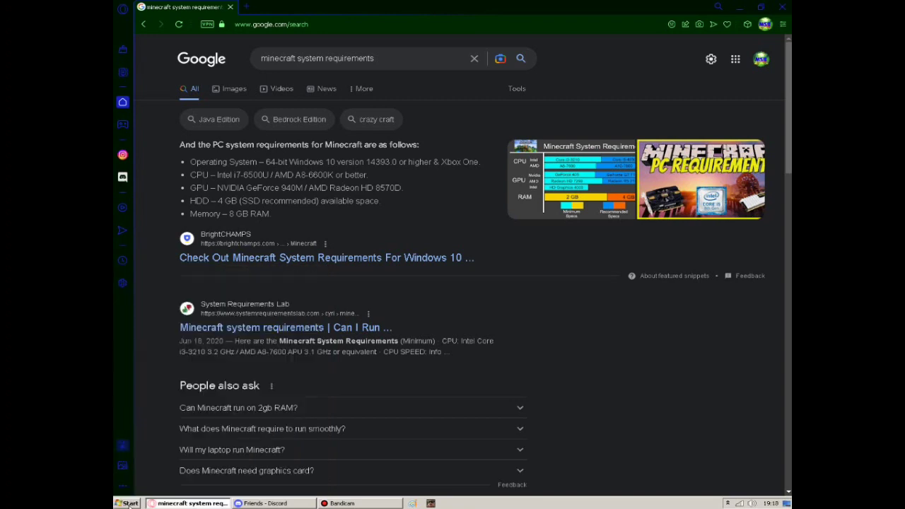
pyautogui.click(129, 503)
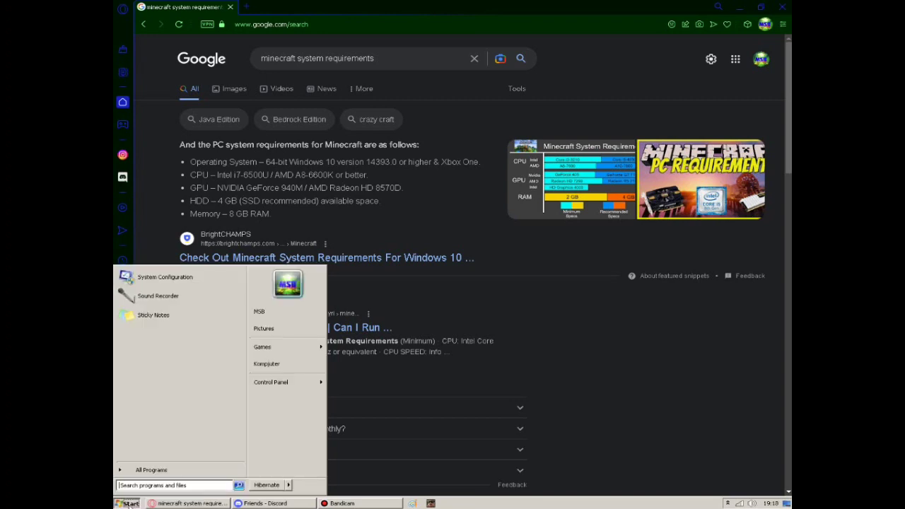
pyautogui.rightClick(271, 368)
pyautogui.click(417, 297)
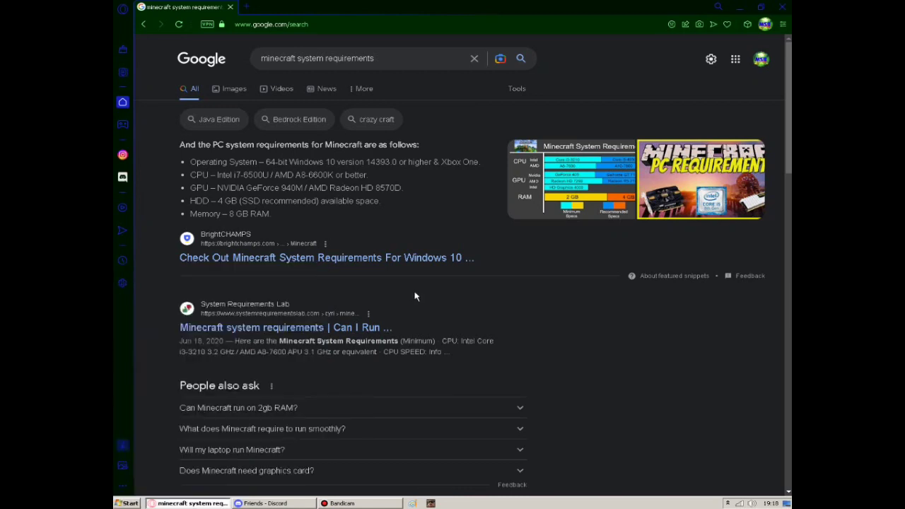
# Minimize the browser and open the Kompjuter window from its desktop shortcut
pyautogui.click(201, 504)
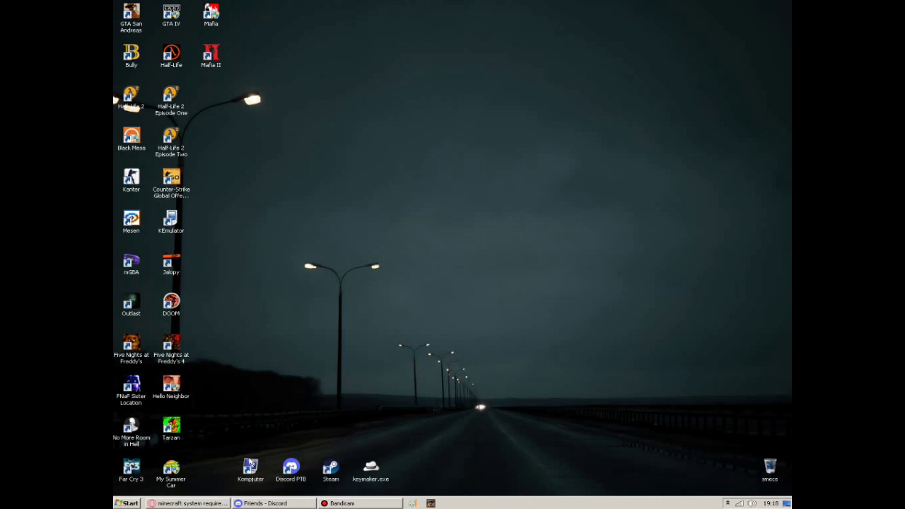
pyautogui.rightClick(249, 458)
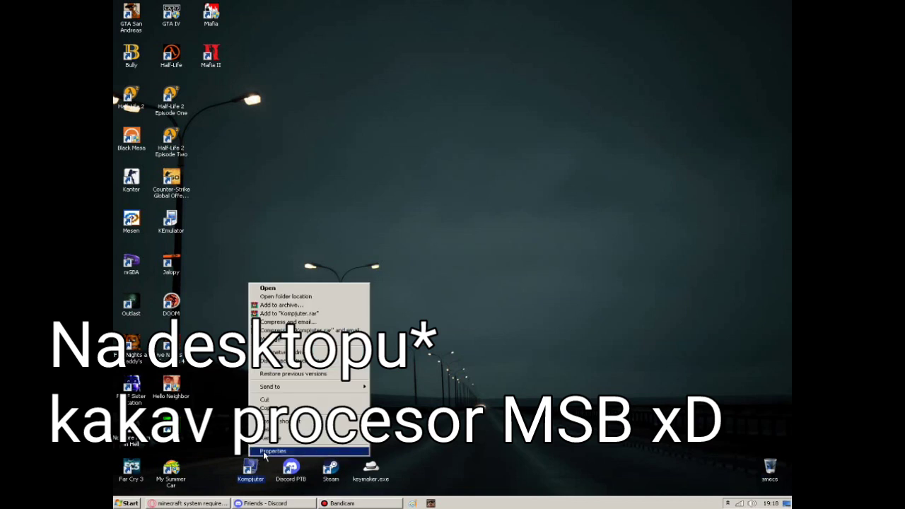
pyautogui.click(250, 466)
pyautogui.doubleClick(250, 466)
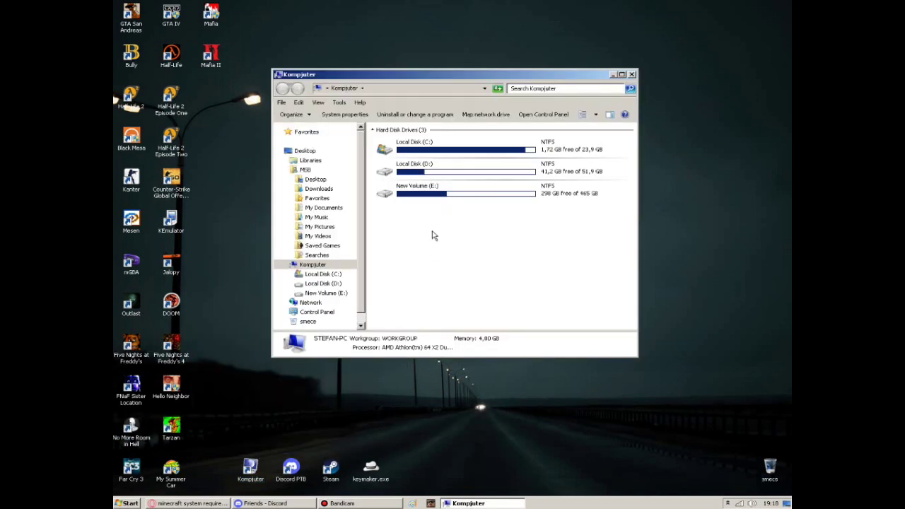
pyautogui.scroll(-1, 364, 273)
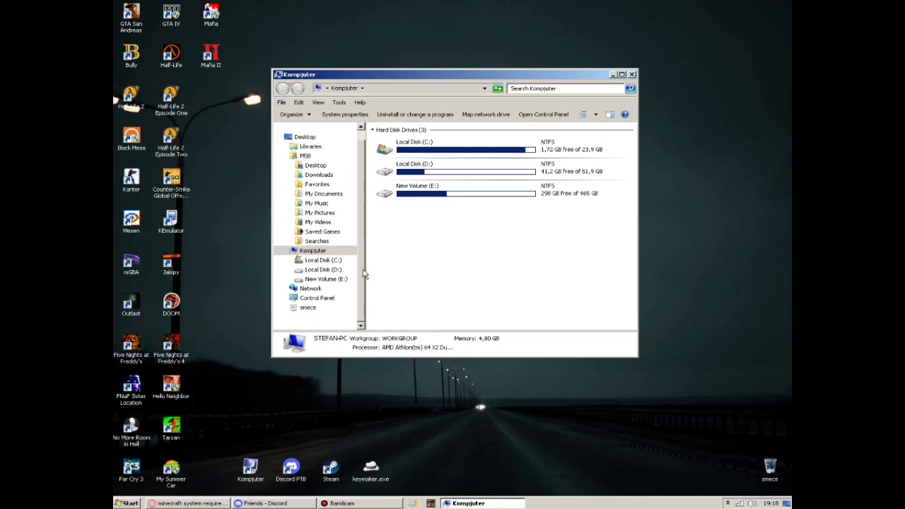
# Display the computer's system properties to check its processor and installed memory, and close both windows
pyautogui.click(314, 251)
pyautogui.moveTo(450, 217); pyautogui.dragTo(441, 244)
pyautogui.rightClick(440, 242)
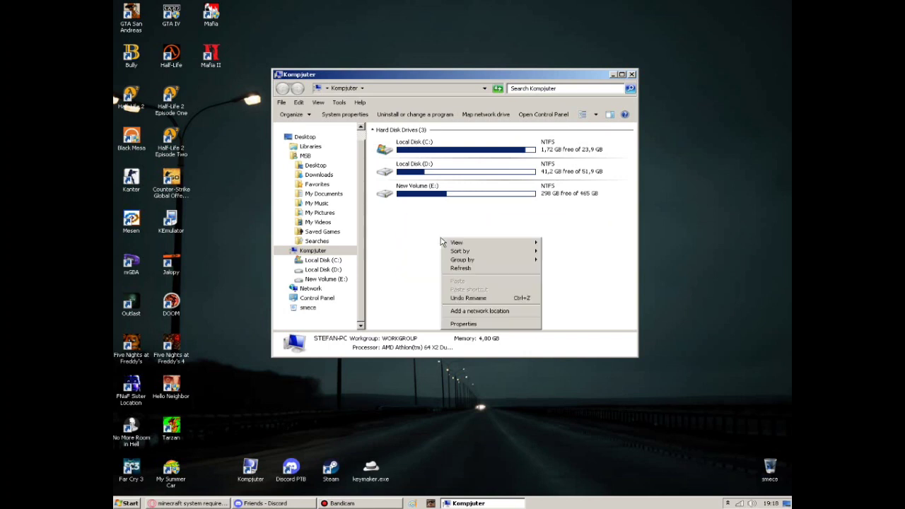
pyautogui.click(464, 324)
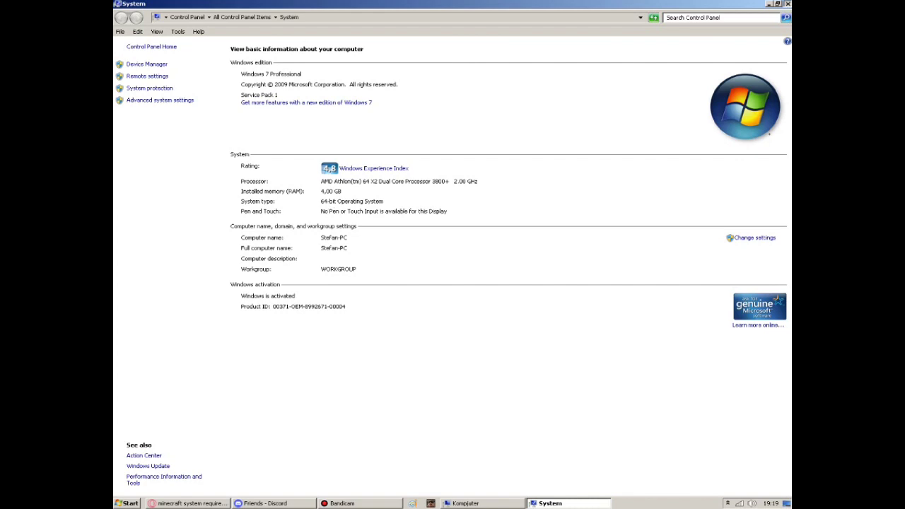
pyautogui.click(787, 4)
pyautogui.click(634, 76)
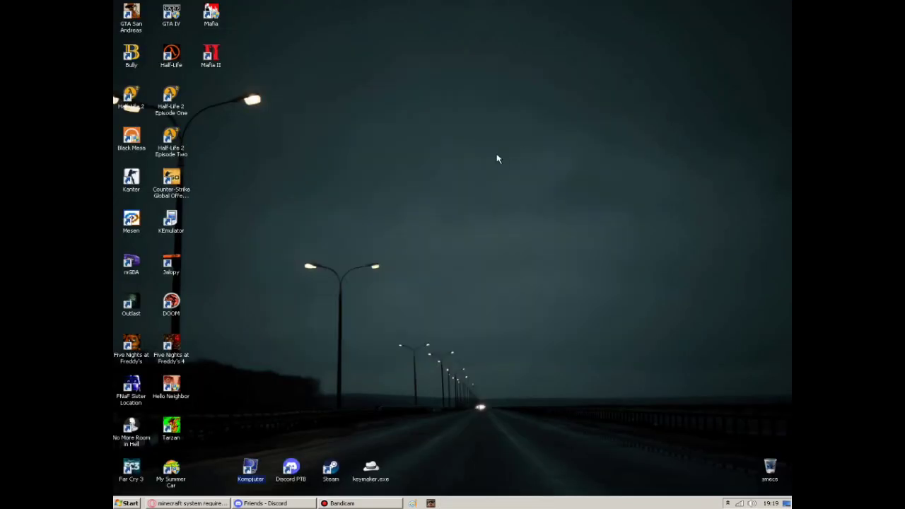
# Open the display's advanced settings from the desktop's Screen Resolution options to check the graphics adapter
pyautogui.rightClick(497, 158)
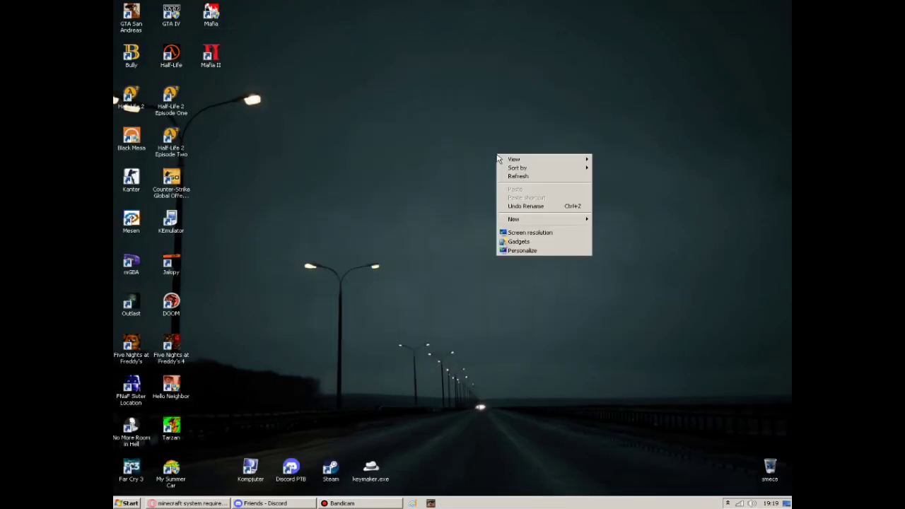
pyautogui.click(530, 234)
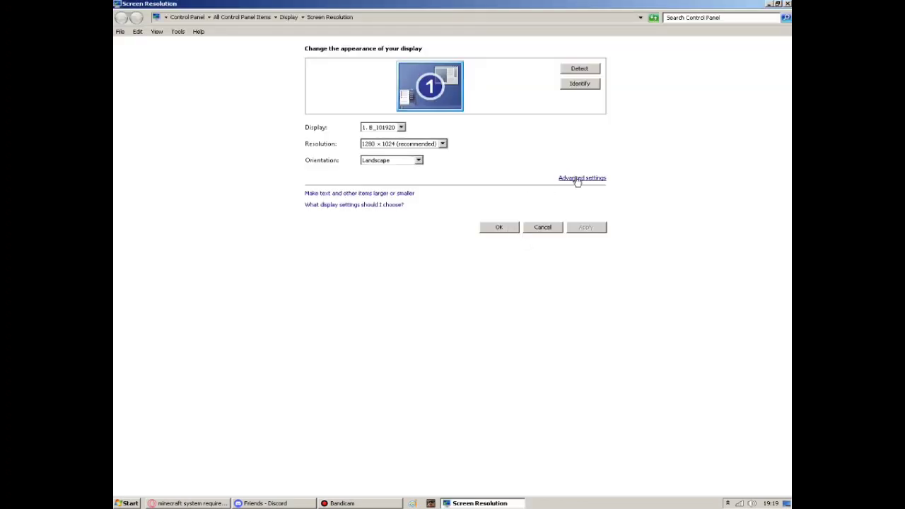
pyautogui.click(576, 179)
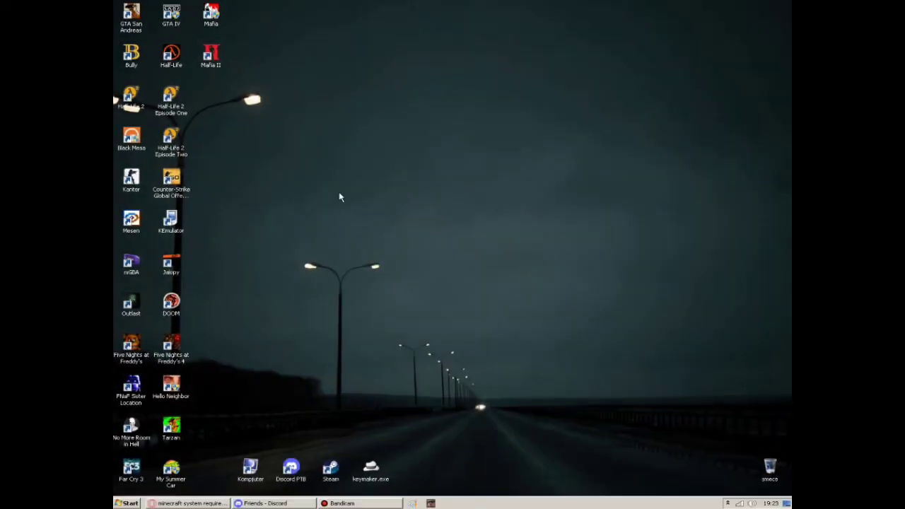
# Bring up the available actions for the Mafia II desktop shortcut
pyautogui.moveTo(277, 111); pyautogui.dragTo(312, 140)
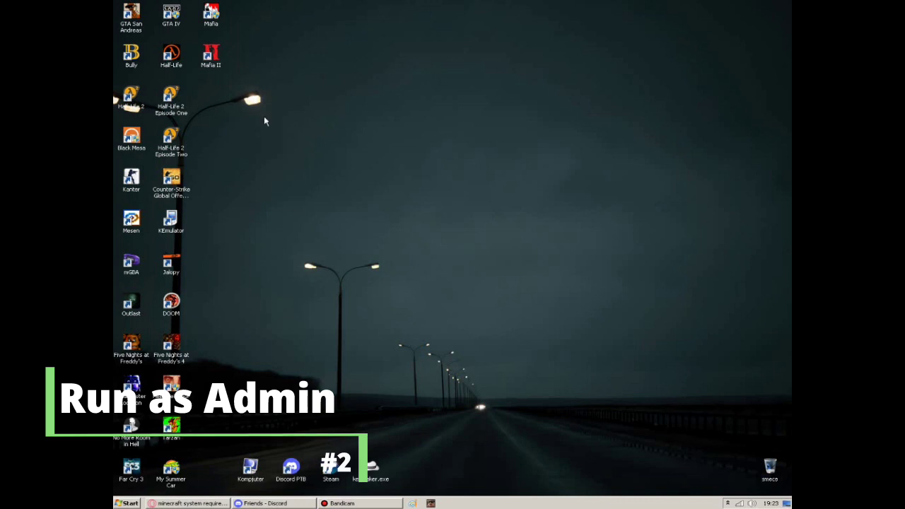
pyautogui.moveTo(309, 157); pyautogui.dragTo(308, 155)
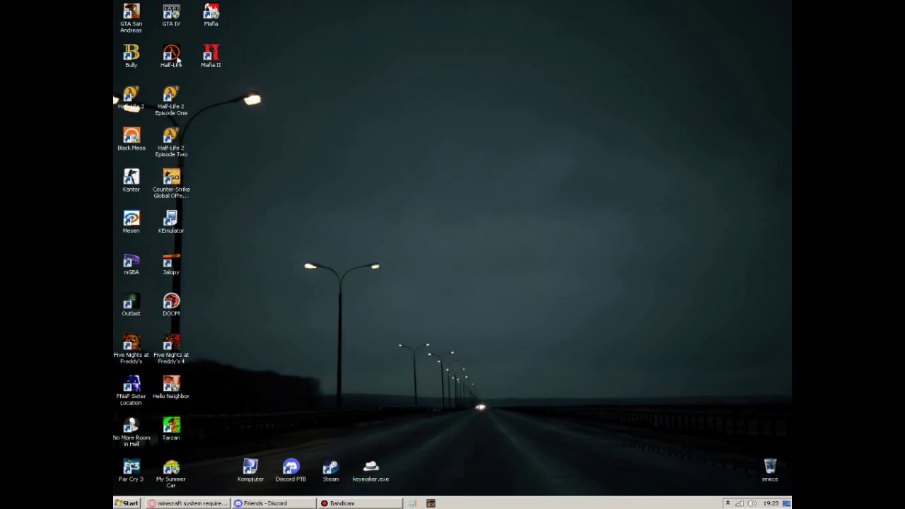
pyautogui.rightClick(211, 62)
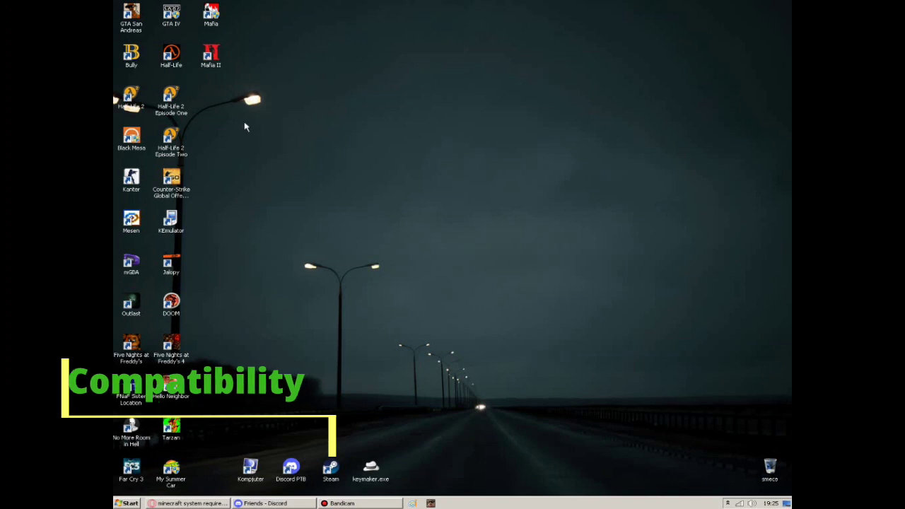
# Open the compatibility settings in the properties of the Mafia II desktop shortcut
pyautogui.moveTo(245, 125); pyautogui.dragTo(283, 160)
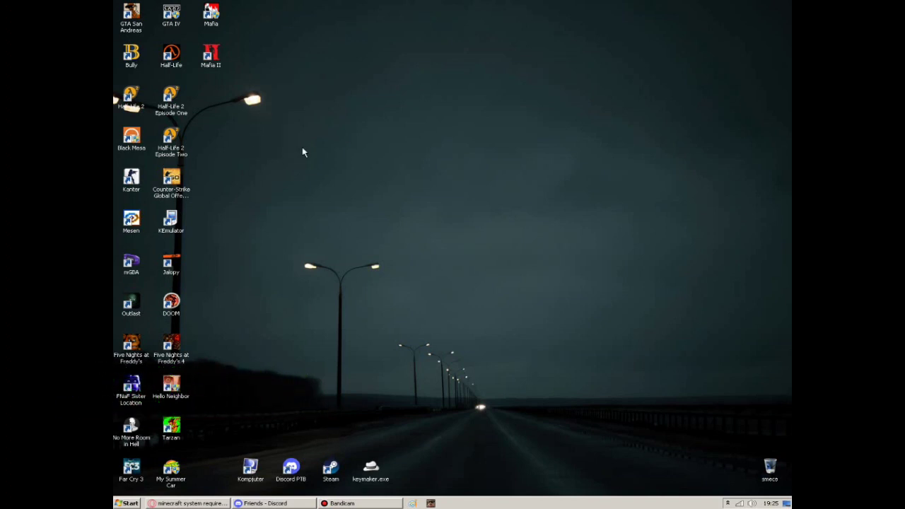
pyautogui.rightClick(217, 56)
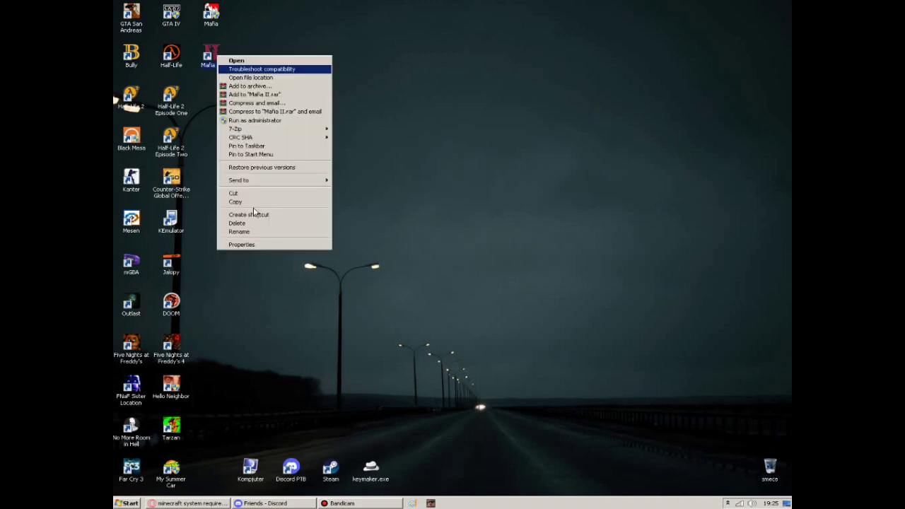
pyautogui.click(260, 249)
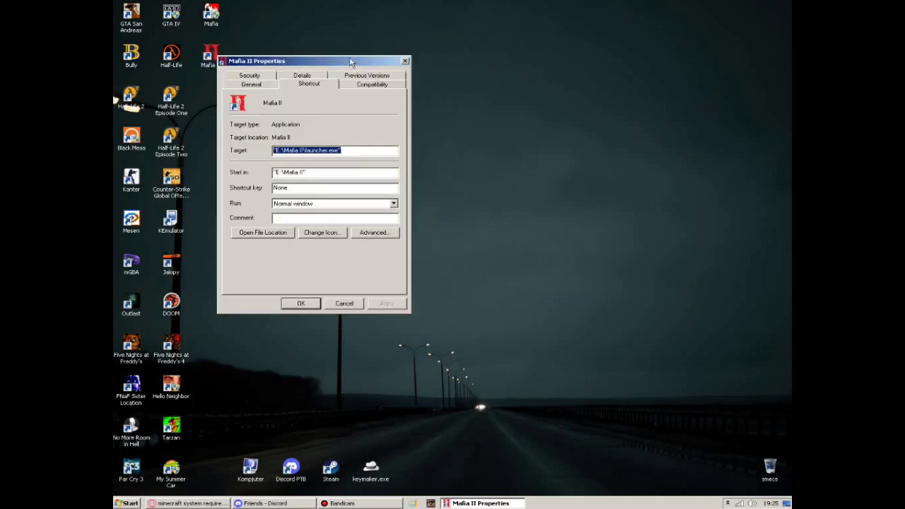
pyautogui.moveTo(364, 63); pyautogui.dragTo(396, 82)
pyautogui.click(402, 97)
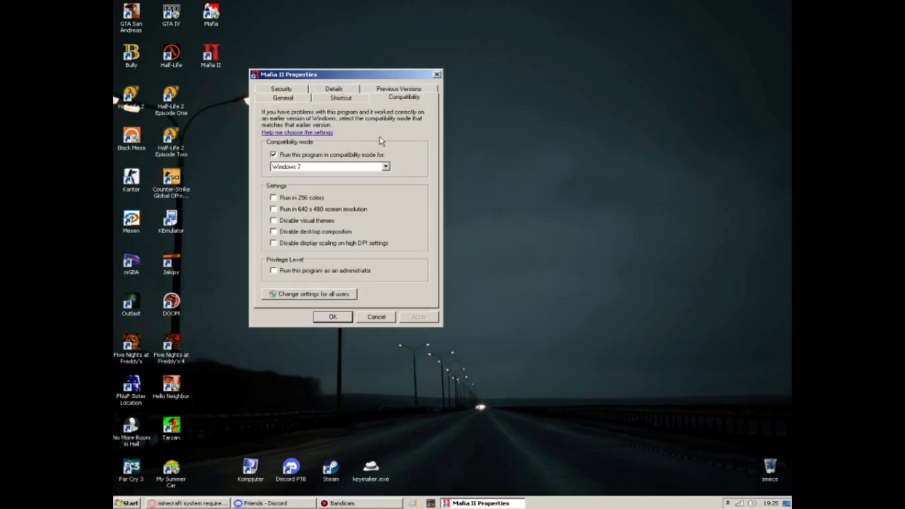
# Choose Windows 7 as Mafia II's compatibility mode and move the properties dialog clear of the desktop shortcuts
pyautogui.click(349, 166)
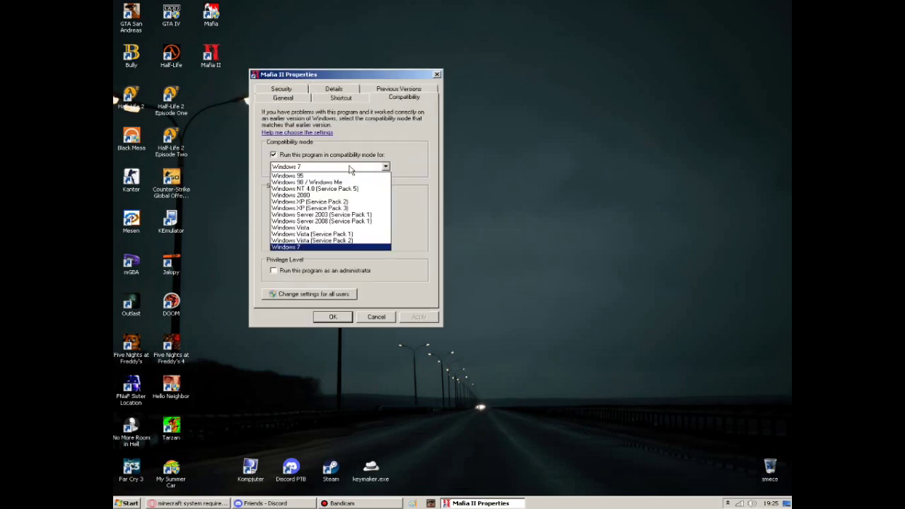
pyautogui.click(351, 247)
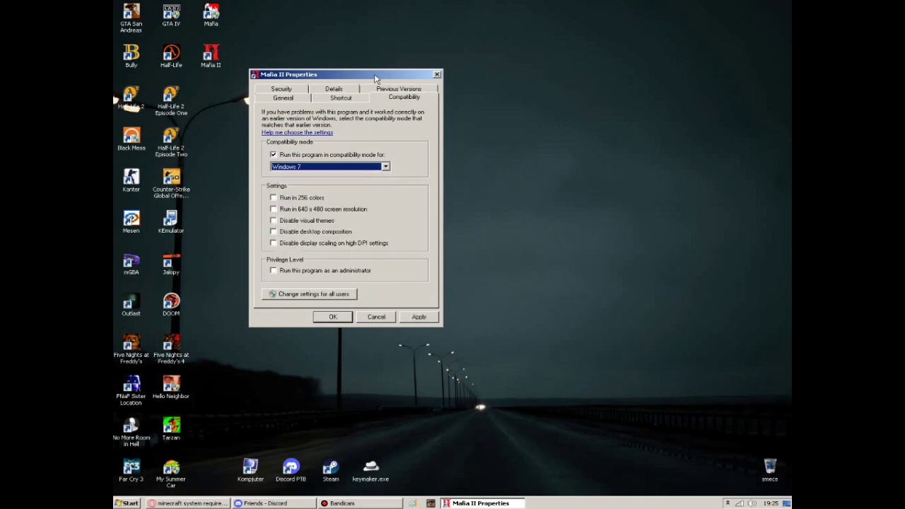
pyautogui.moveTo(362, 78); pyautogui.dragTo(386, 76)
pyautogui.rightClick(215, 51)
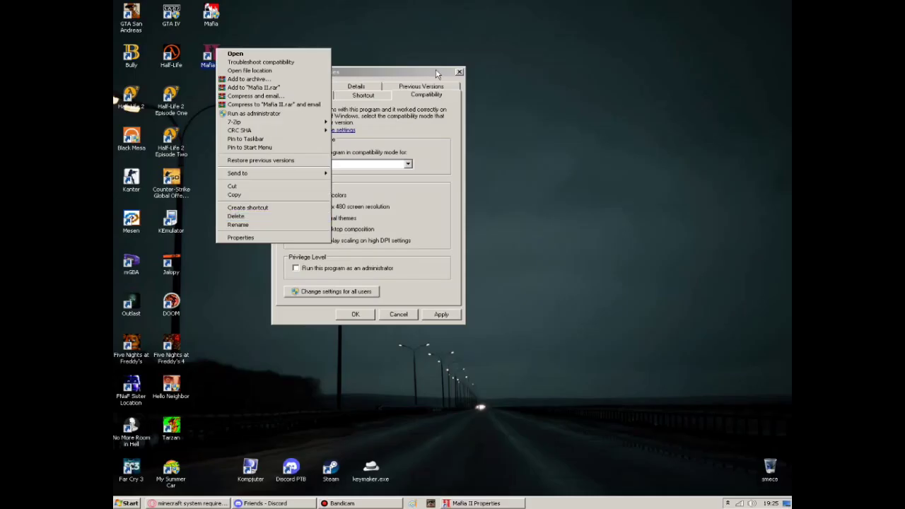
pyautogui.click(398, 190)
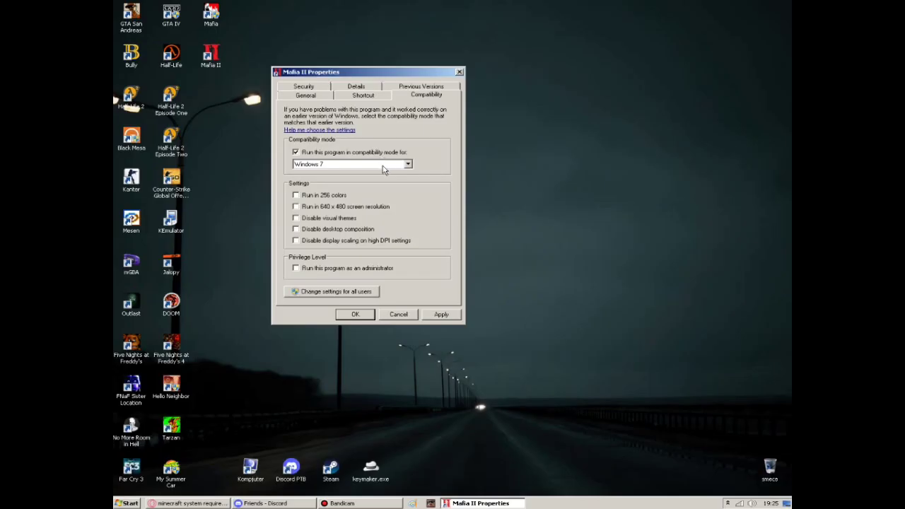
# Examine the Windows versions offered as compatibility modes for Mafia II, keeping Windows 7 selected
pyautogui.click(382, 166)
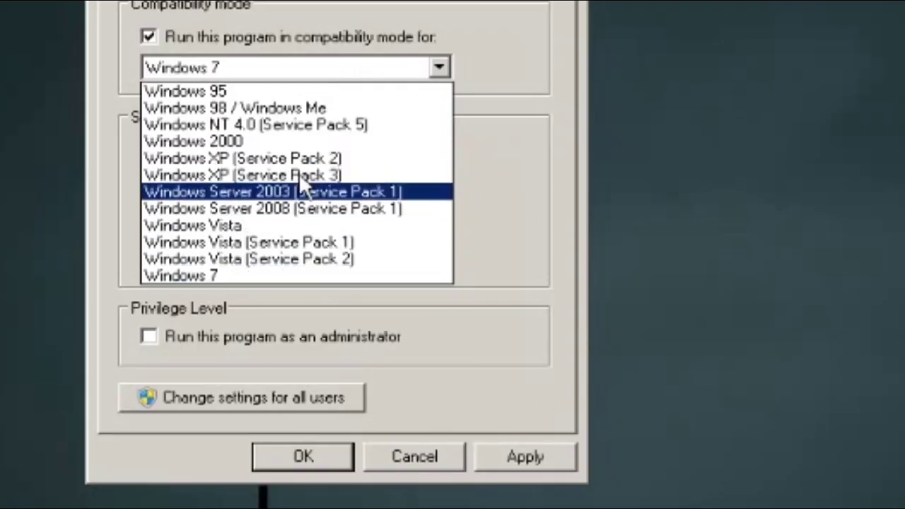
pyautogui.click(327, 70)
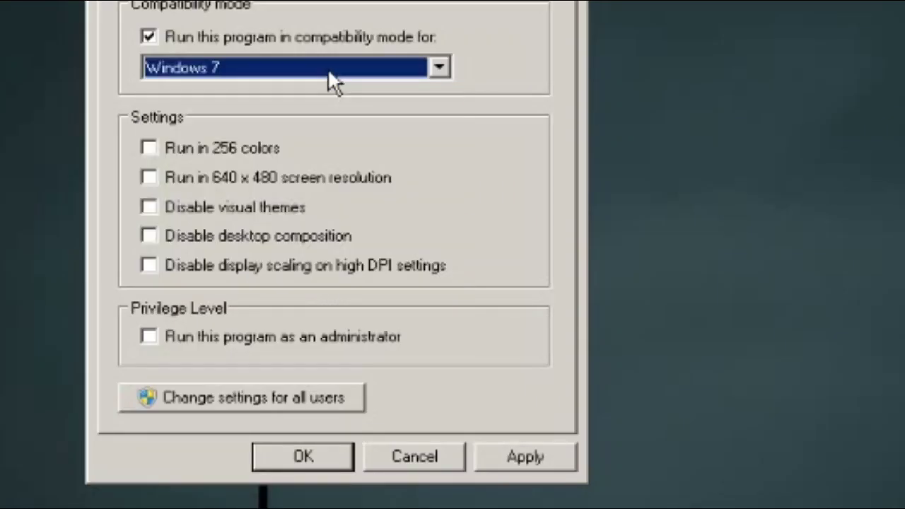
pyautogui.click(297, 37)
pyautogui.click(149, 35)
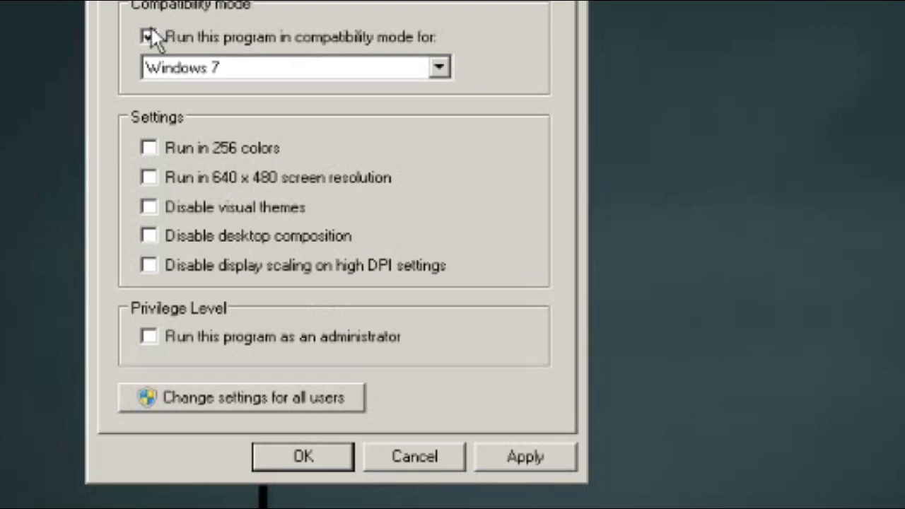
pyautogui.click(230, 68)
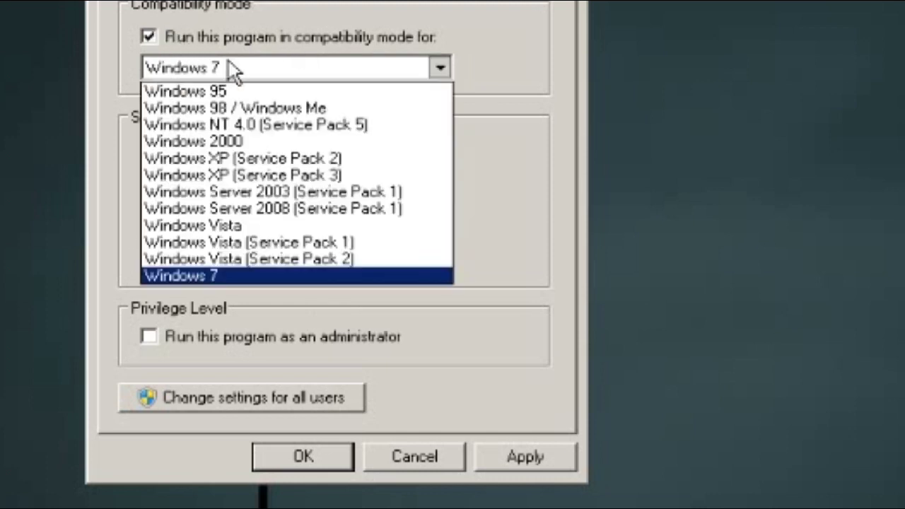
pyautogui.click(502, 22)
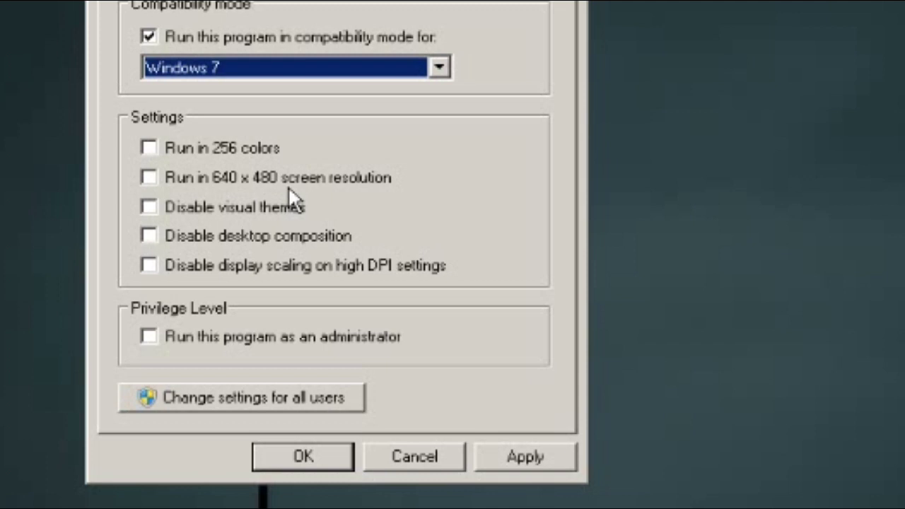
pyautogui.click(247, 68)
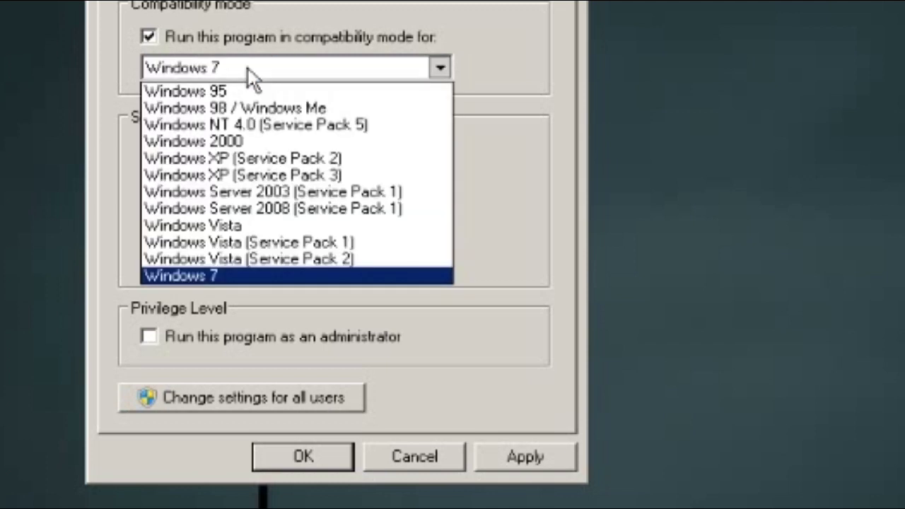
pyautogui.click(438, 67)
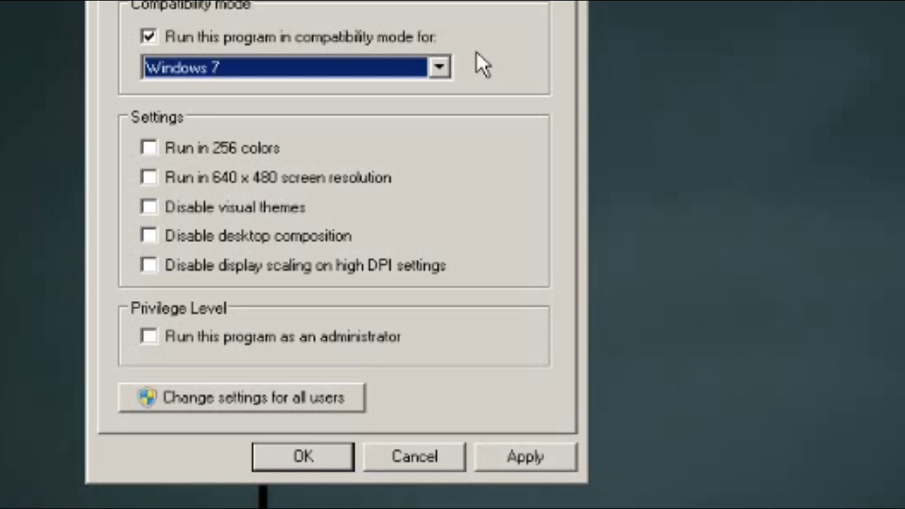
pyautogui.click(409, 67)
pyautogui.click(514, 62)
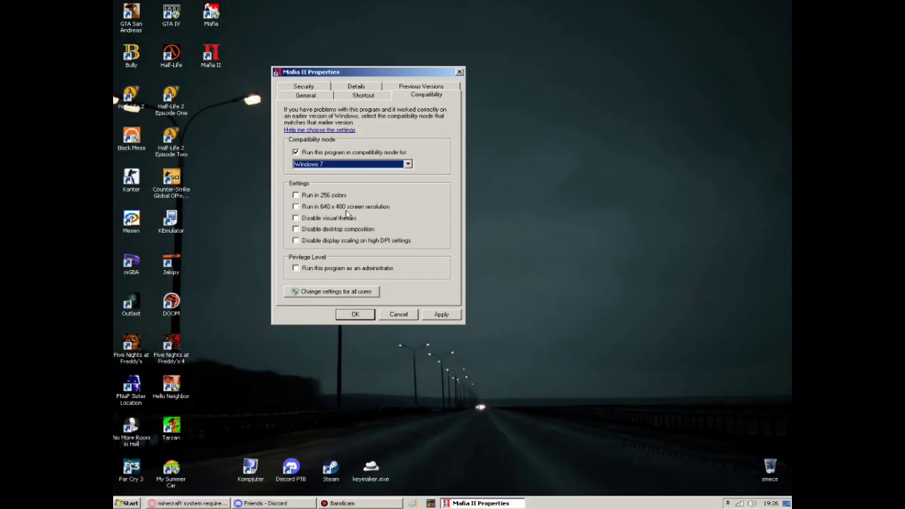
# Turn the 640 x 480 screen resolution option on and off again, and confirm Mafia II's Windows 7 compatibility settings
pyautogui.click(309, 207)
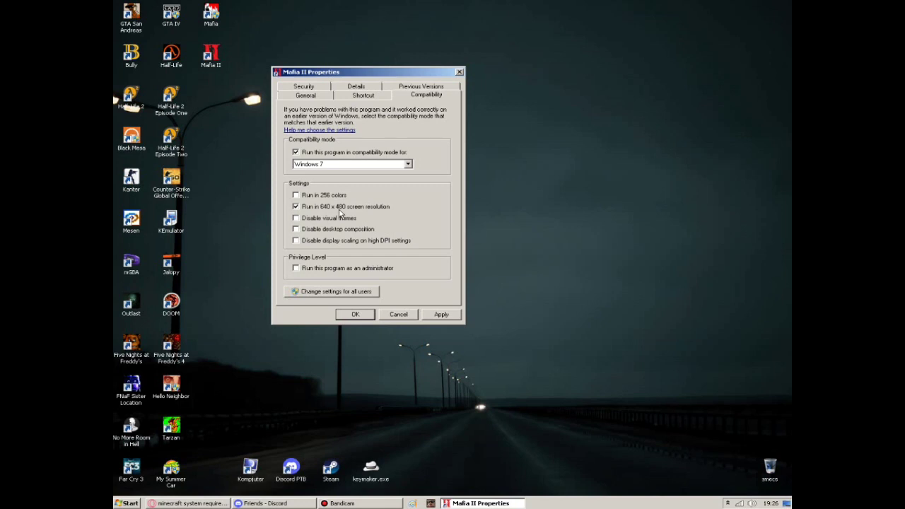
pyautogui.click(341, 207)
pyautogui.click(342, 167)
pyautogui.click(342, 167)
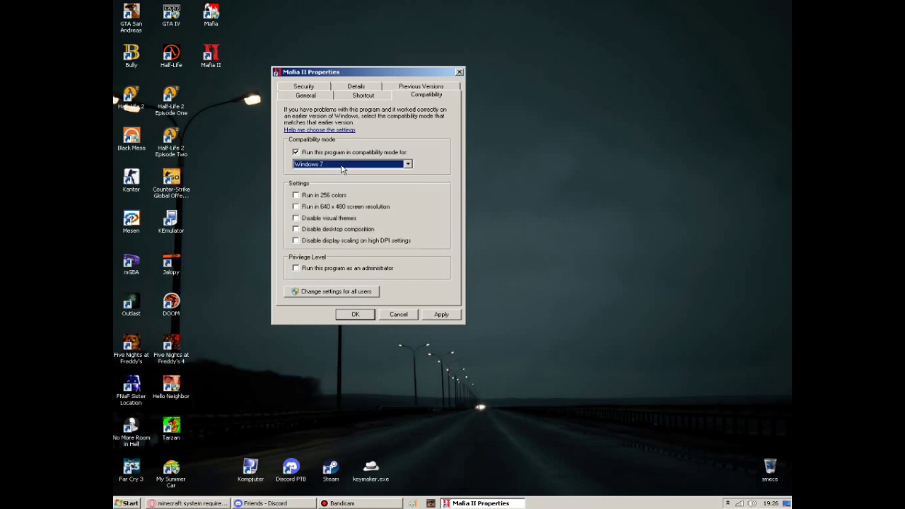
pyautogui.click(346, 316)
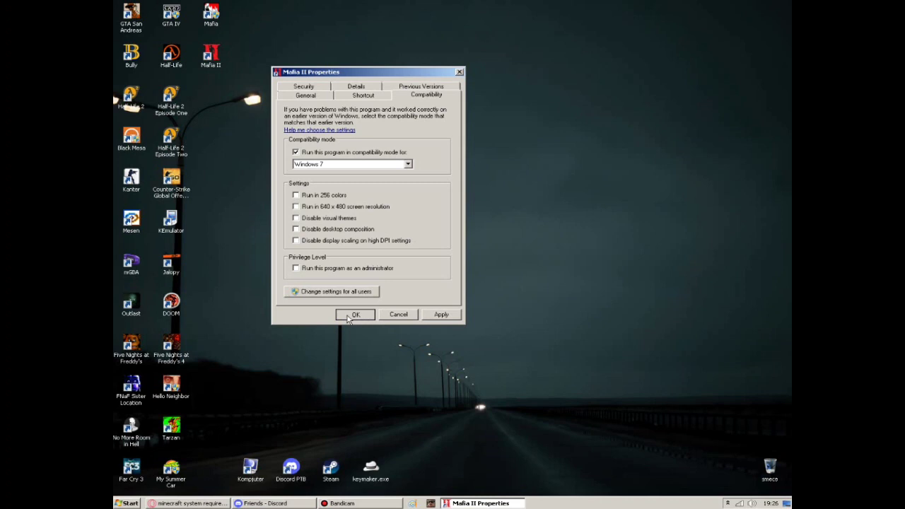
pyautogui.click(348, 316)
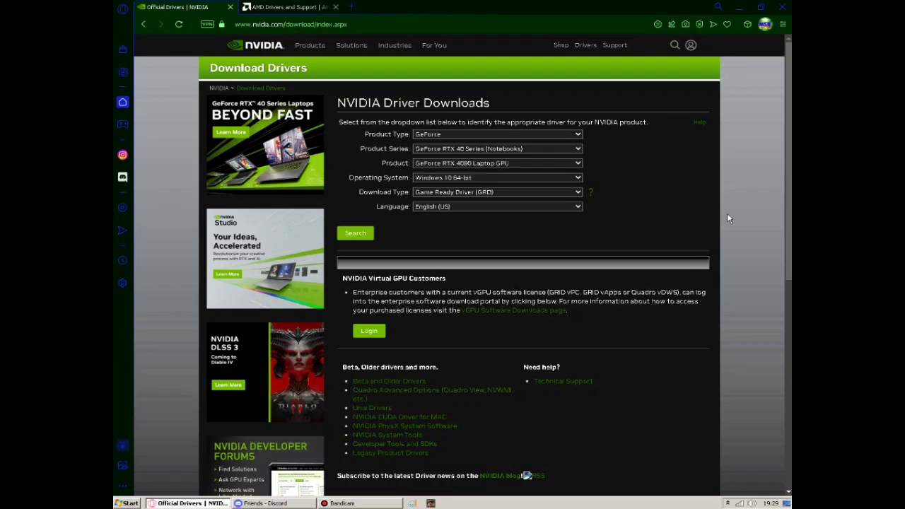
# Switch to the web browser and look over NVIDIA's driver downloads page, from the product selection form to the footer
pyautogui.scroll(-3, 728, 218)
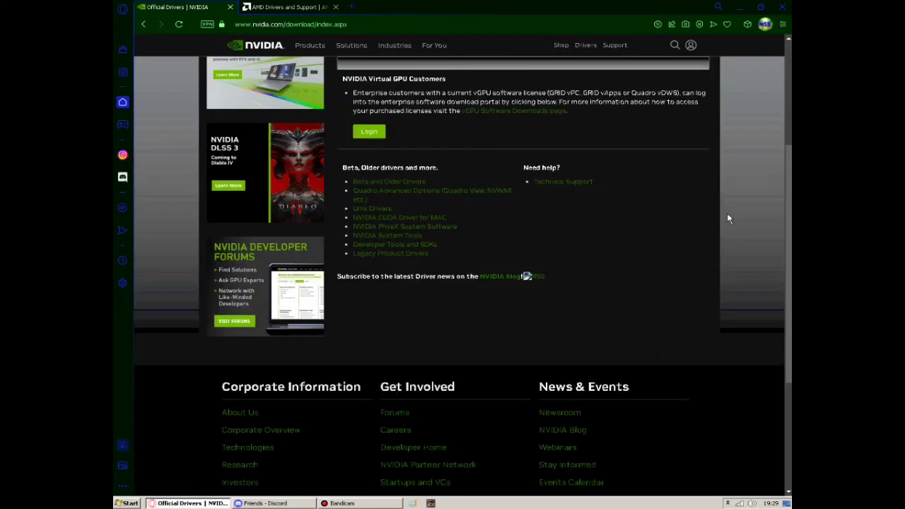
pyautogui.scroll(3, 728, 218)
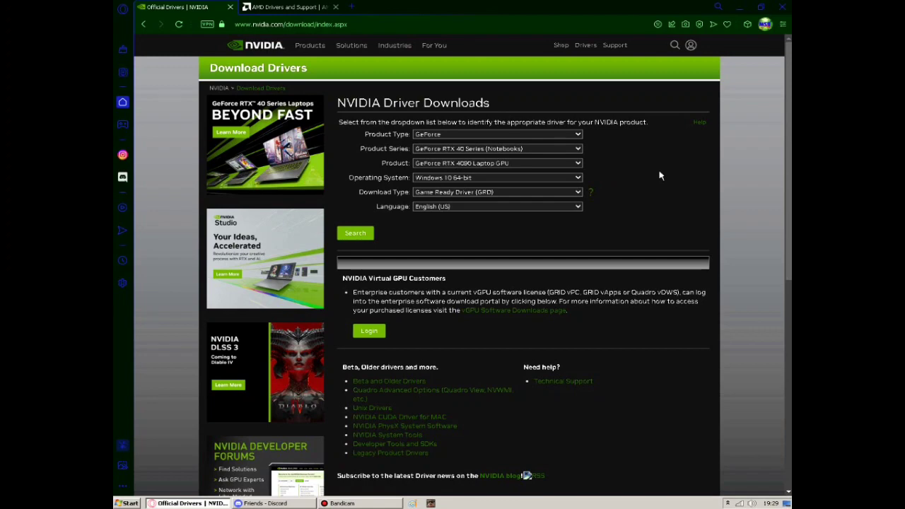
pyautogui.scroll(-5, 658, 175)
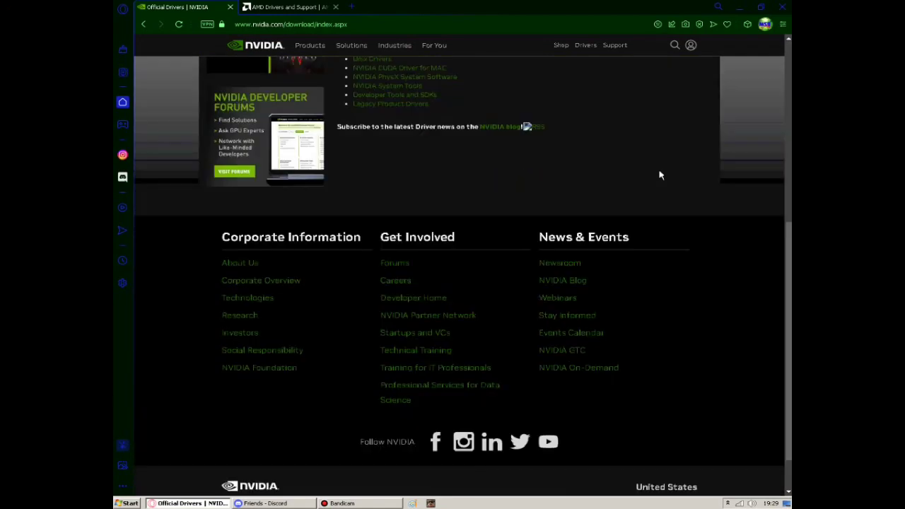
pyautogui.scroll(5, 659, 175)
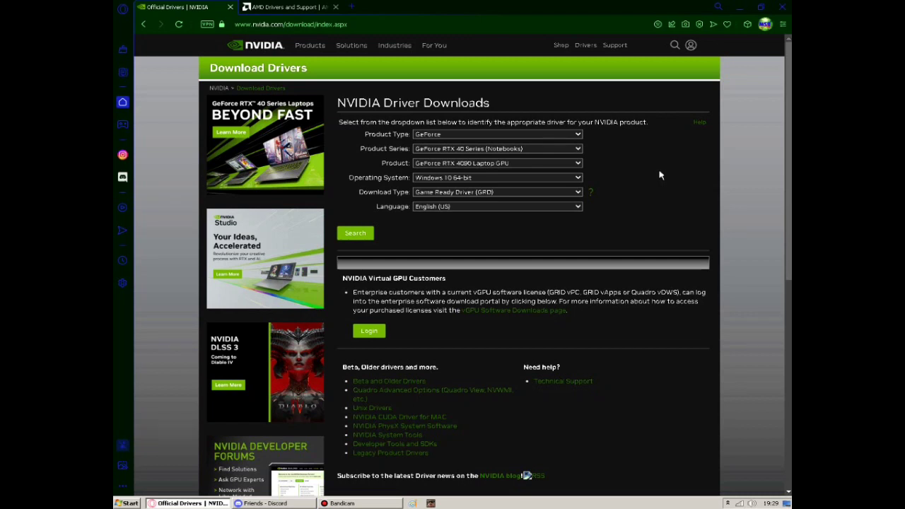
pyautogui.scroll(-3, 659, 175)
pyautogui.scroll(3, 659, 175)
pyautogui.scroll(-4, 658, 174)
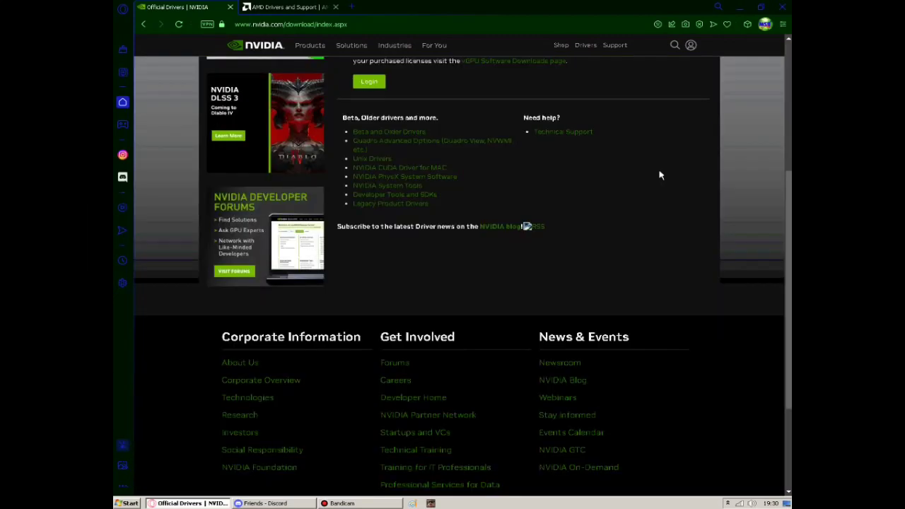
pyautogui.scroll(4, 658, 174)
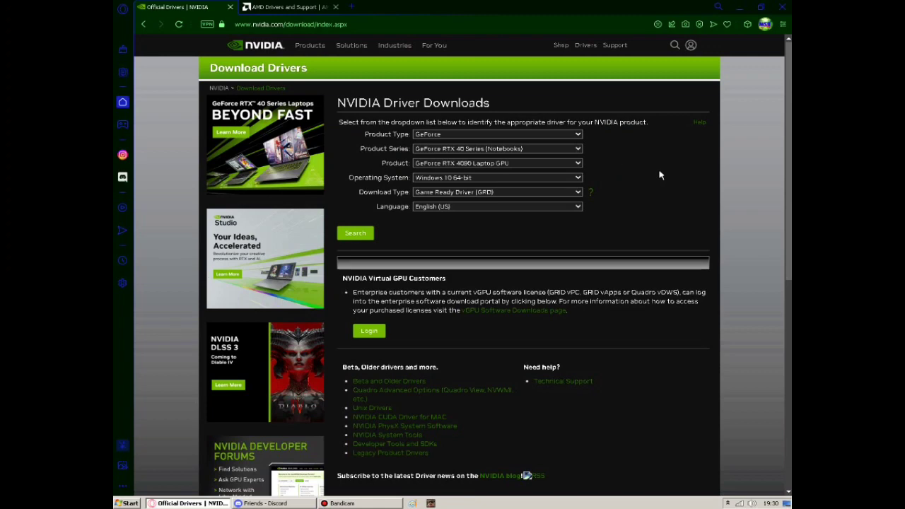
# Look over AMD's Drivers and Support page, including the auto-detect download and the product selection area
pyautogui.click(278, 7)
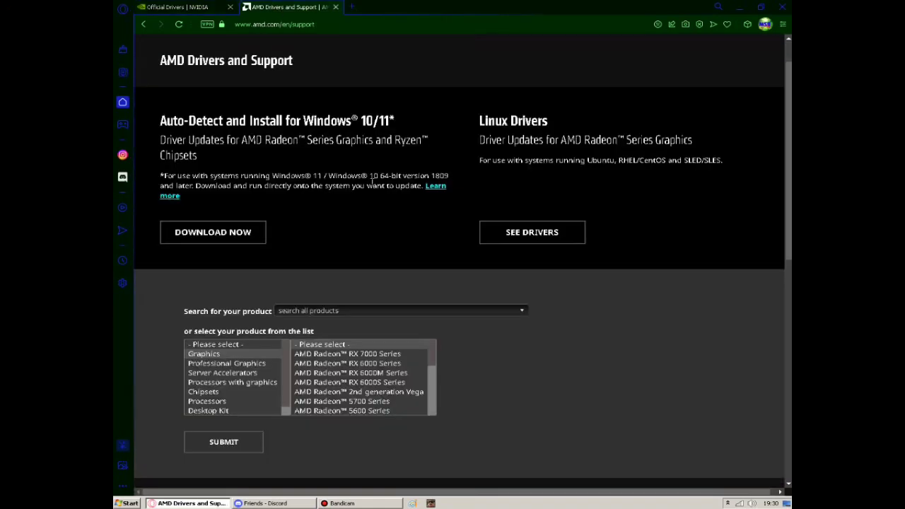
pyautogui.scroll(-2, 415, 227)
pyautogui.scroll(3, 445, 242)
pyautogui.scroll(-2, 431, 253)
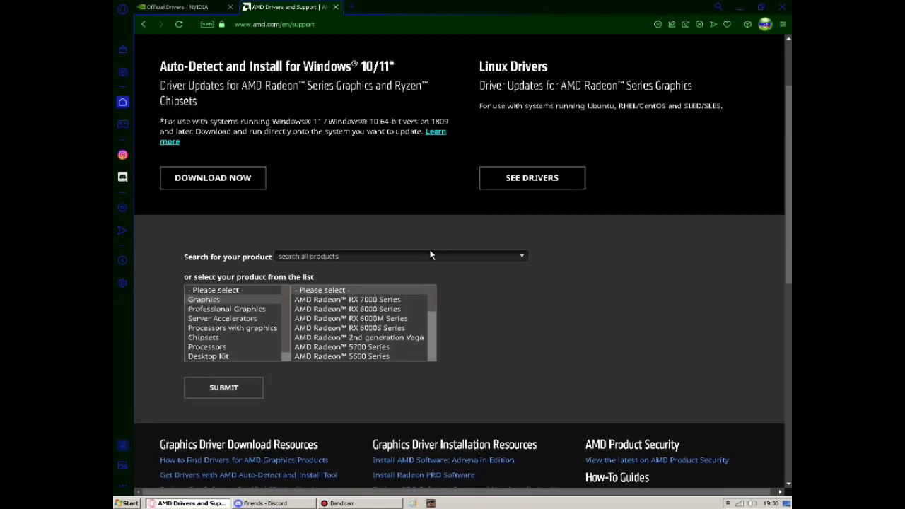
pyautogui.scroll(1, 431, 253)
pyautogui.scroll(1, 389, 281)
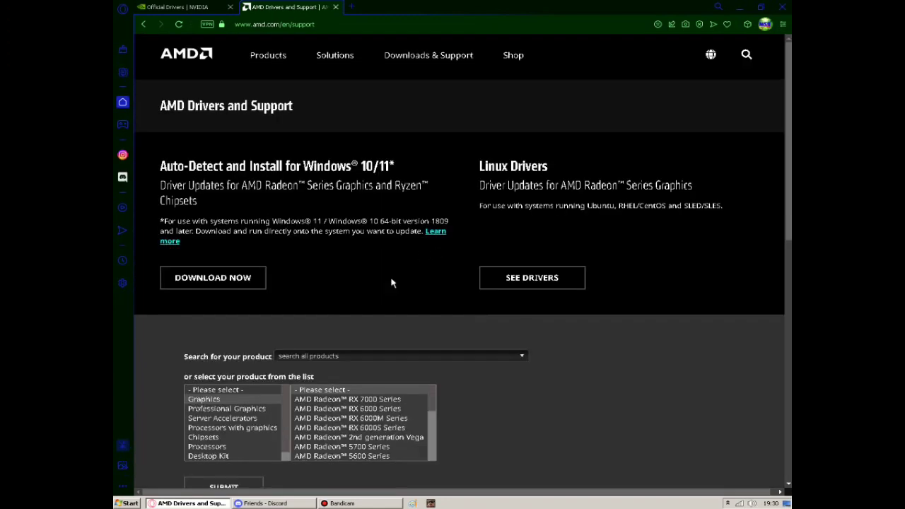
pyautogui.scroll(-1, 389, 281)
# Return to NVIDIA's driver downloads page and examine the choices for product type, product series, product and operating system
pyautogui.click(199, 6)
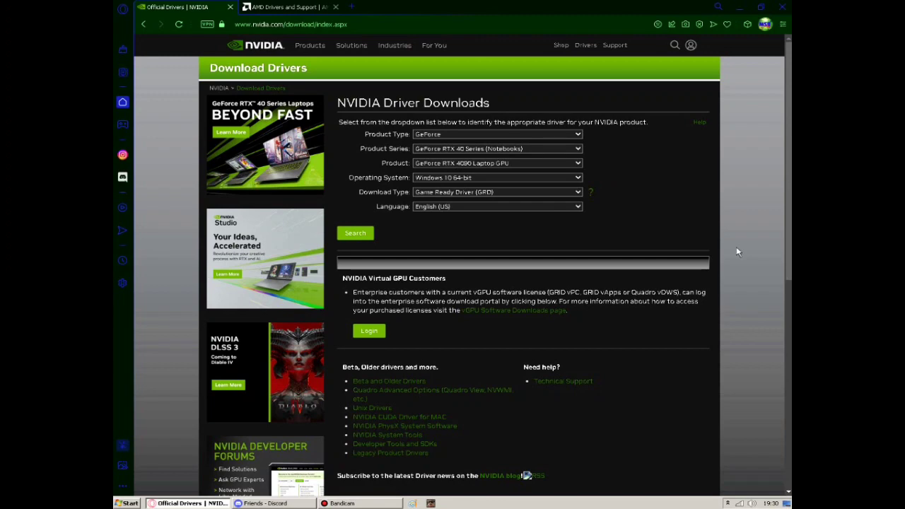
pyautogui.scroll(-10, 736, 246)
pyautogui.scroll(10, 736, 250)
pyautogui.click(488, 134)
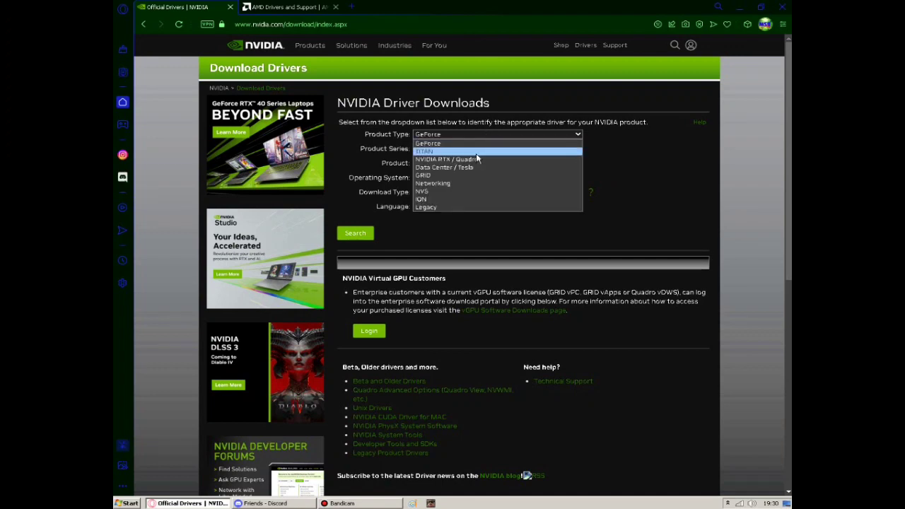
pyautogui.click(592, 176)
pyautogui.click(537, 148)
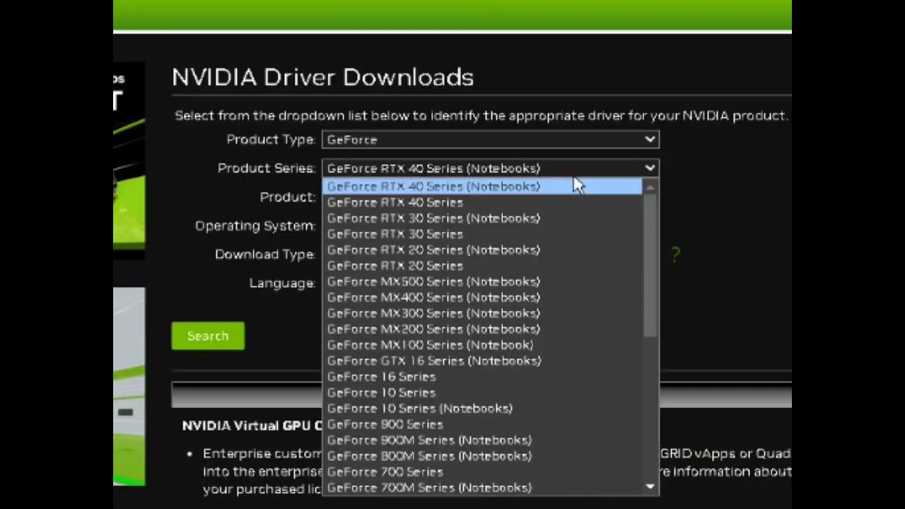
pyautogui.press('Escape')
pyautogui.click(549, 204)
pyautogui.click(439, 222)
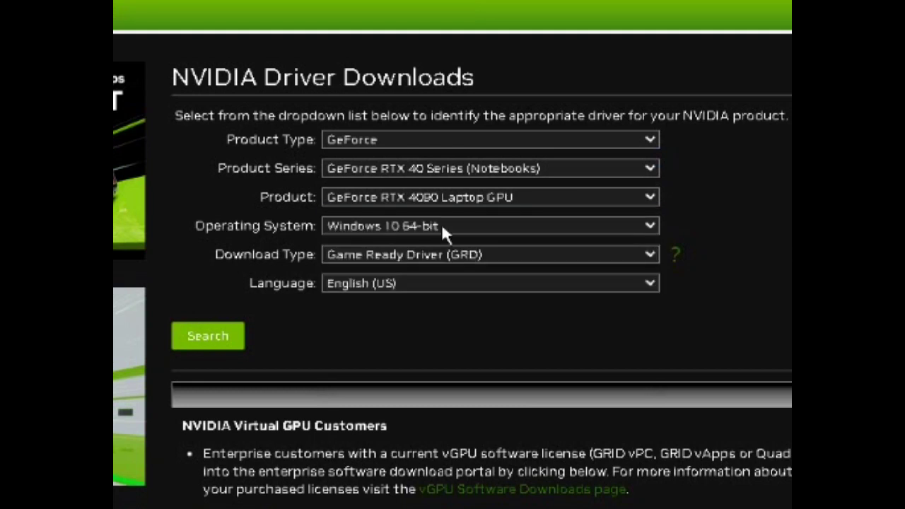
pyautogui.click(438, 223)
pyautogui.click(550, 246)
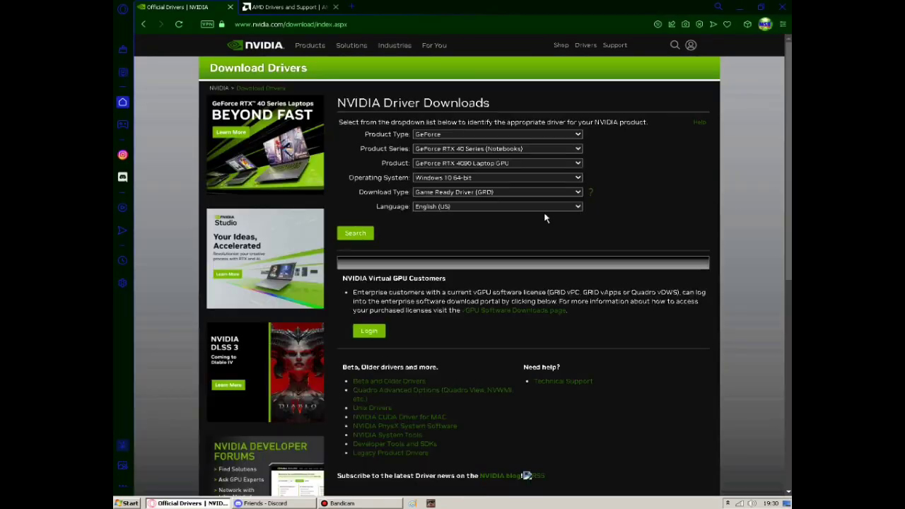
# On AMD's Drivers and Support page, search the products for "ati radeon hd 2600 pro" and select ATI Radeon HD 2600 PRO
pyautogui.click(272, 6)
pyautogui.scroll(-1, 345, 243)
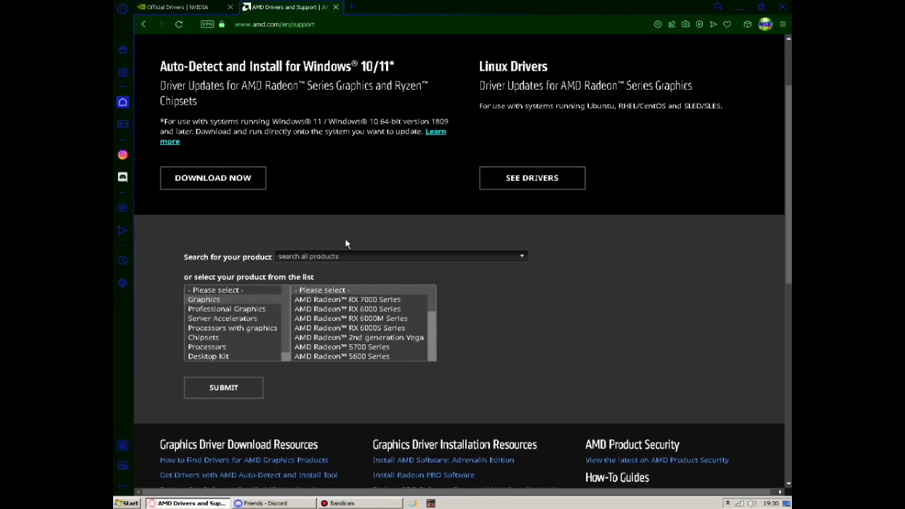
pyautogui.scroll(-2, 345, 243)
pyautogui.scroll(4, 509, 242)
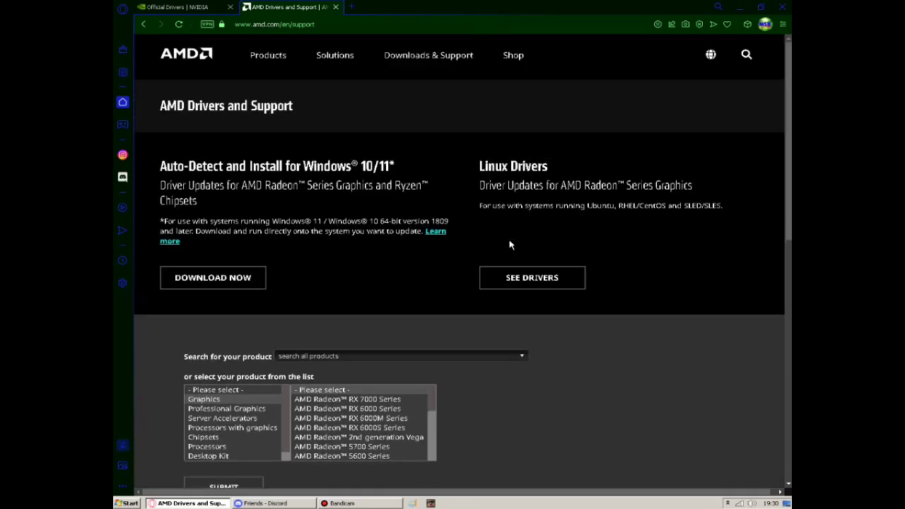
pyautogui.scroll(-5, 502, 242)
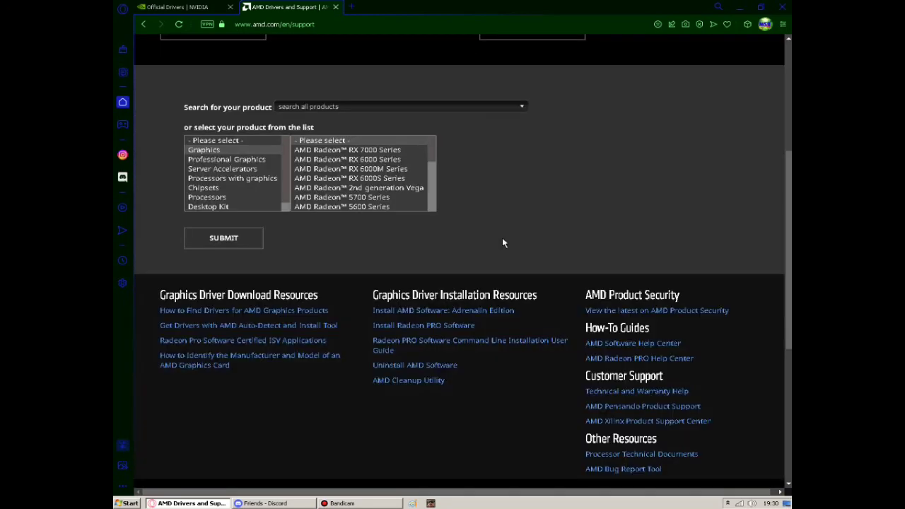
pyautogui.click(301, 108)
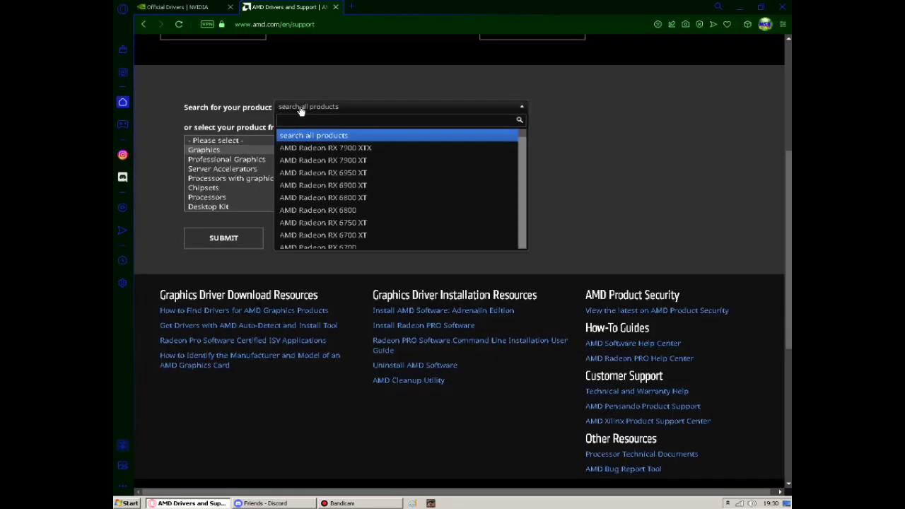
pyautogui.write('a')
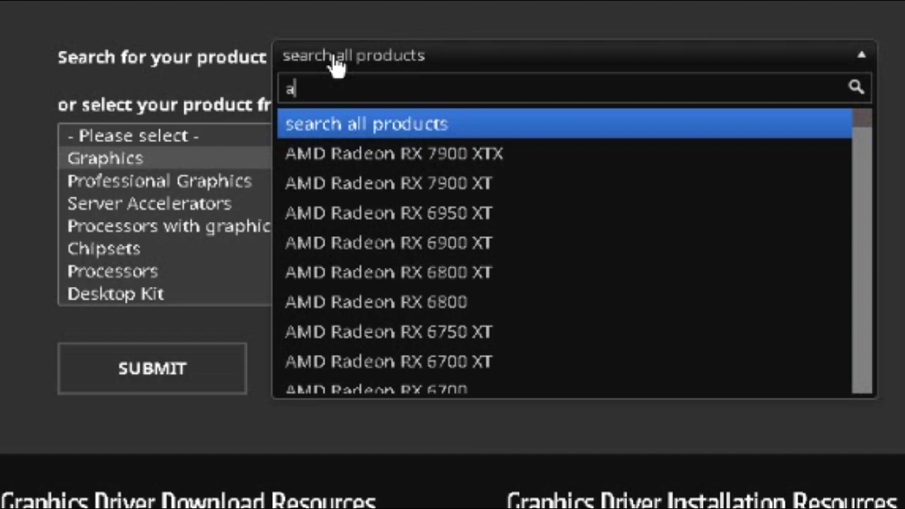
pyautogui.write('ti rad')
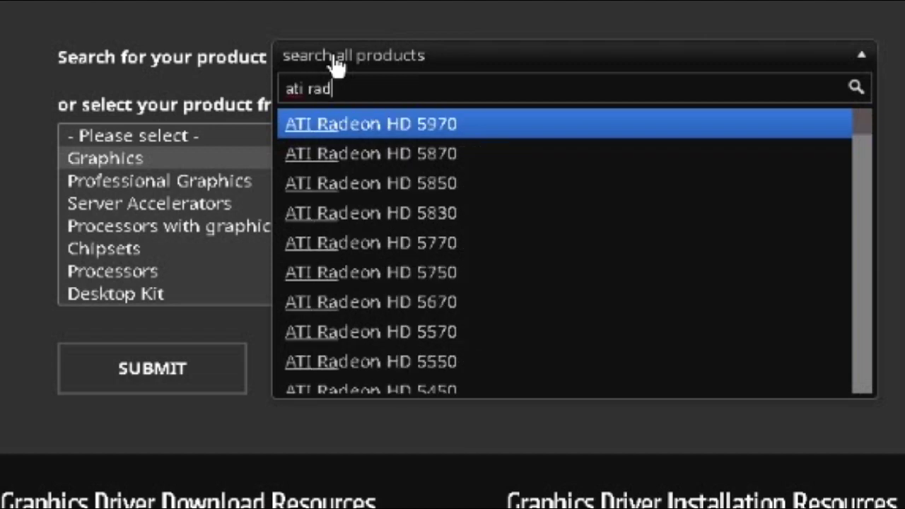
pyautogui.write('eon hd 2')
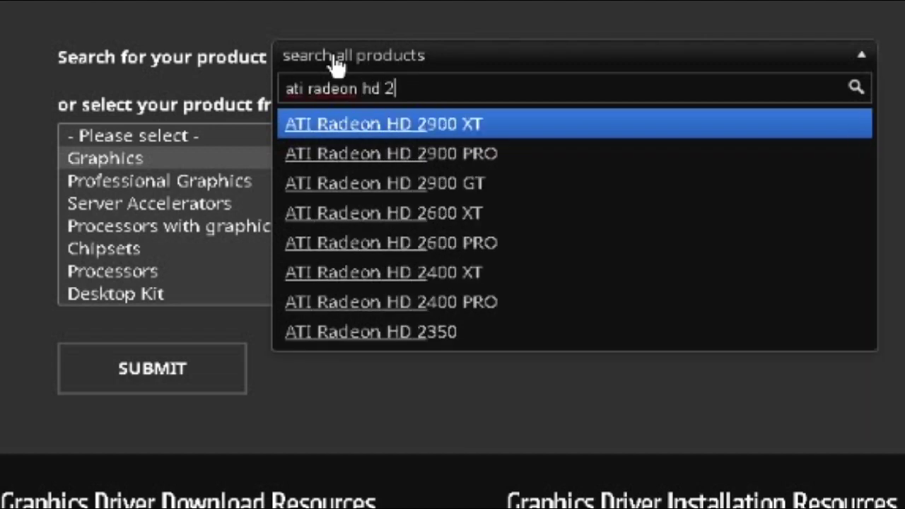
pyautogui.write('600 pro')
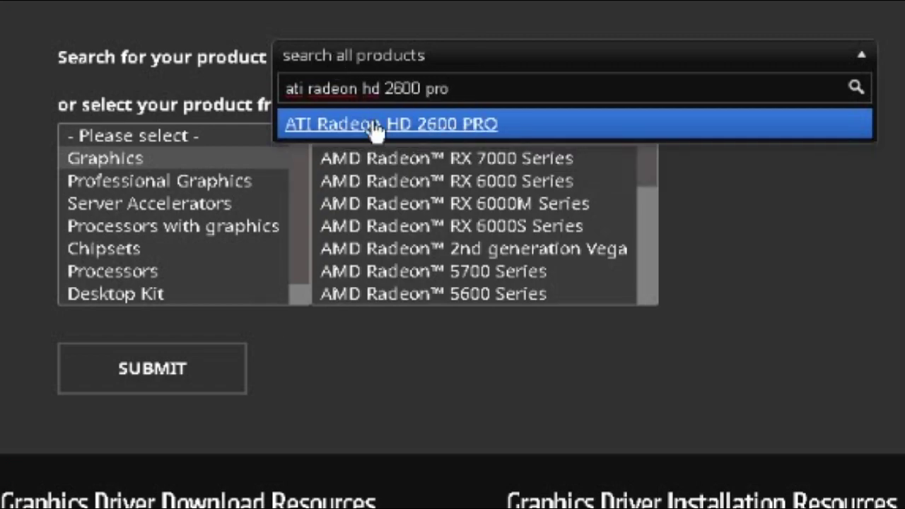
pyautogui.click(375, 125)
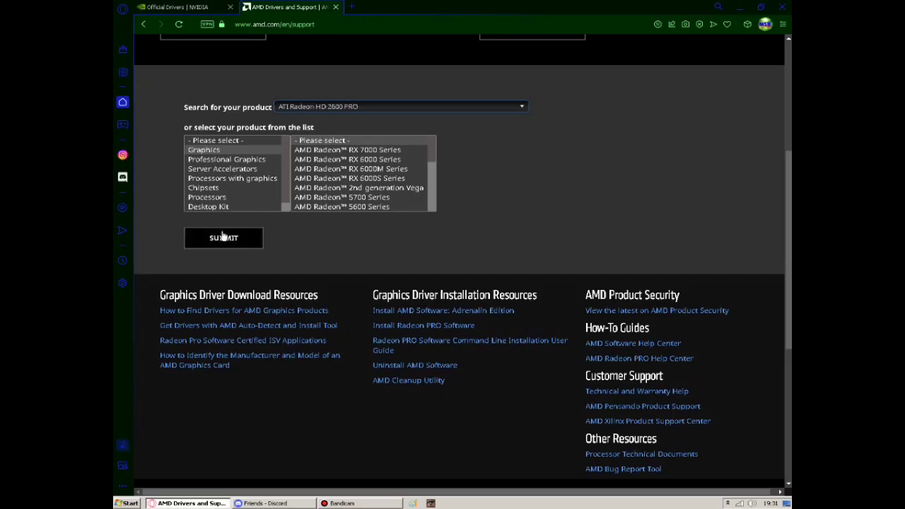
# Submit the ATI Radeon HD 2600 PRO selection to open its drivers and support page
pyautogui.scroll(-5, 364, 182)
pyautogui.scroll(5, 364, 183)
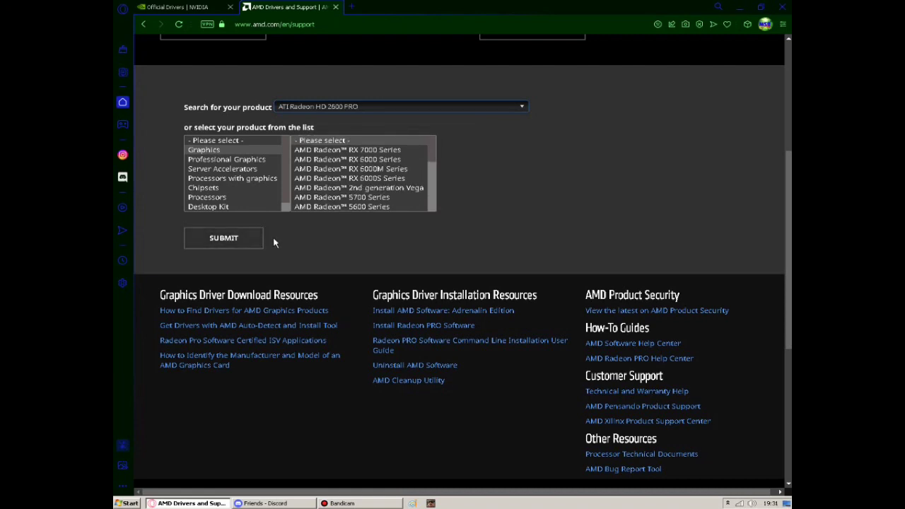
pyautogui.click(235, 244)
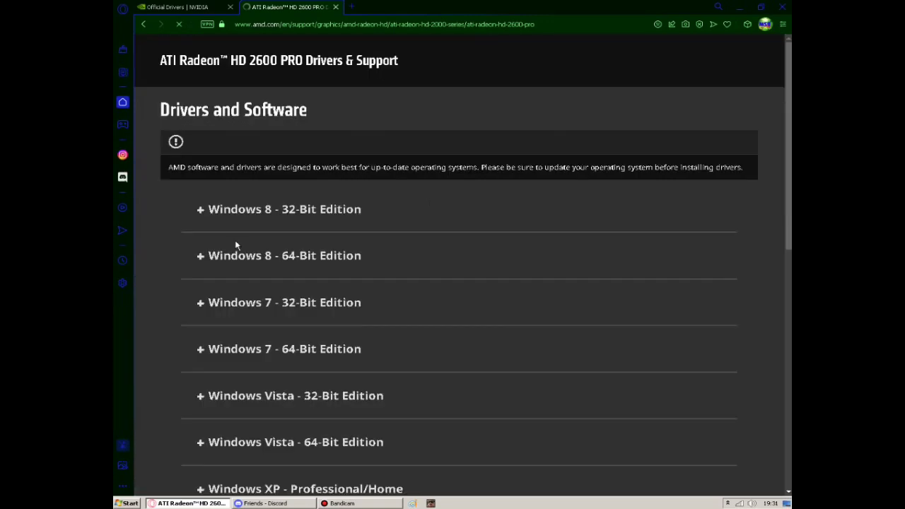
# Look over the operating system editions offered on the ATI Radeon HD 2600 PRO driver page, from Windows 8 to Linux
pyautogui.scroll(-3, 430, 203)
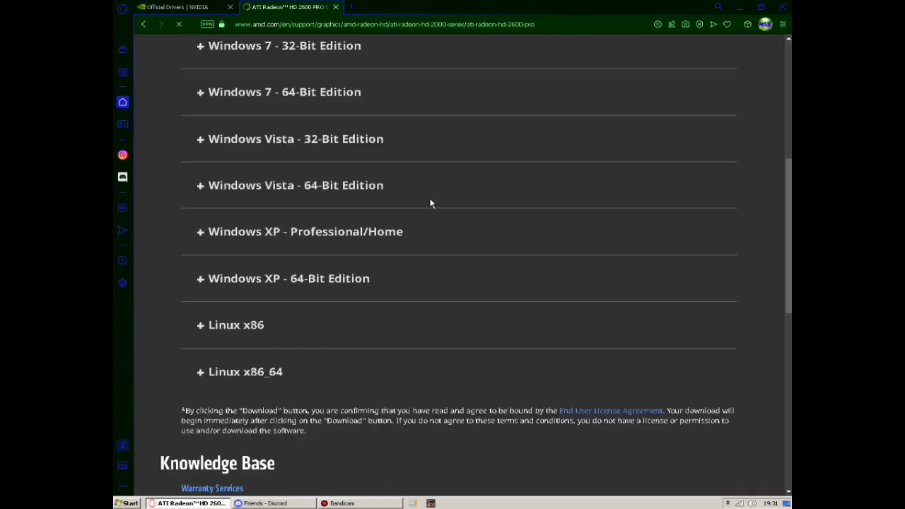
pyautogui.scroll(-8, 430, 203)
pyautogui.scroll(12, 430, 203)
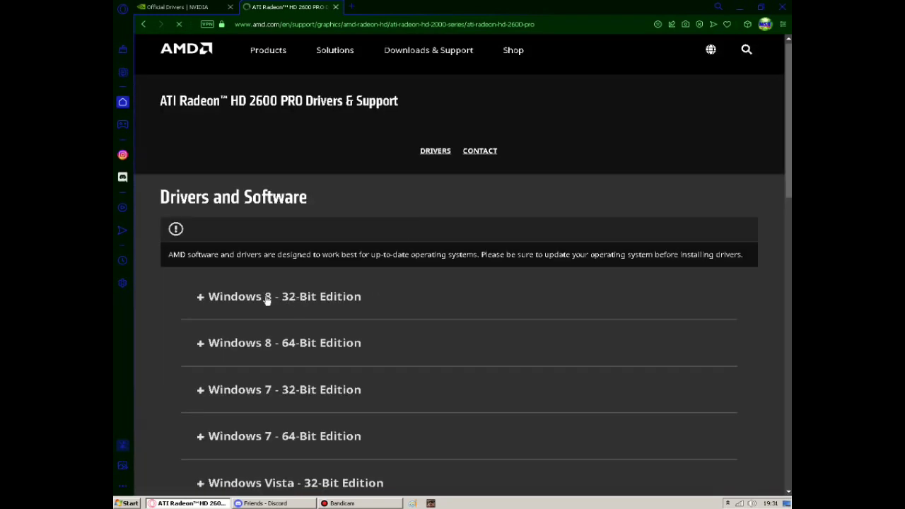
pyautogui.scroll(-1, 266, 300)
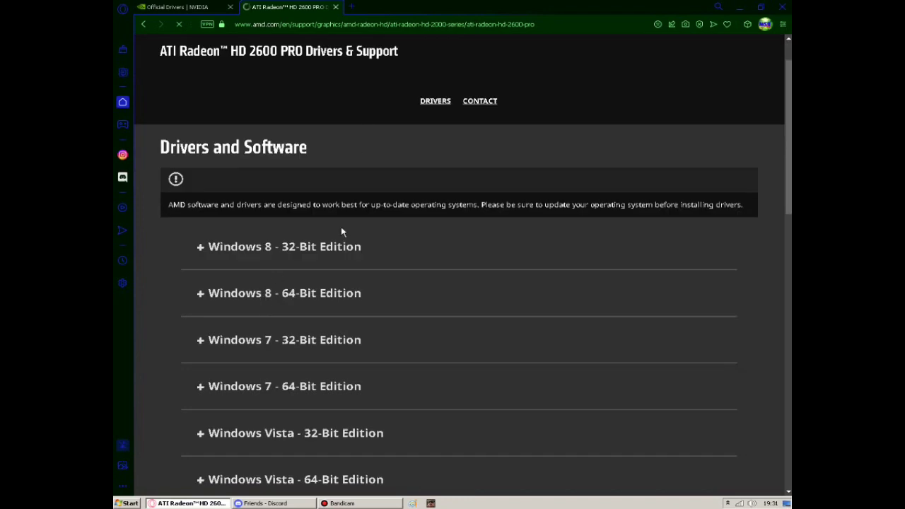
pyautogui.scroll(-2, 341, 231)
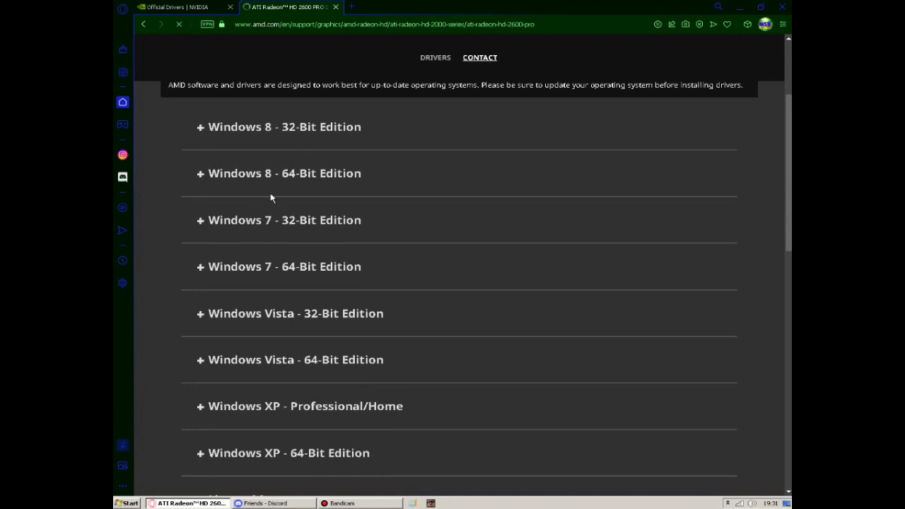
pyautogui.scroll(-2, 272, 198)
pyautogui.scroll(4, 272, 198)
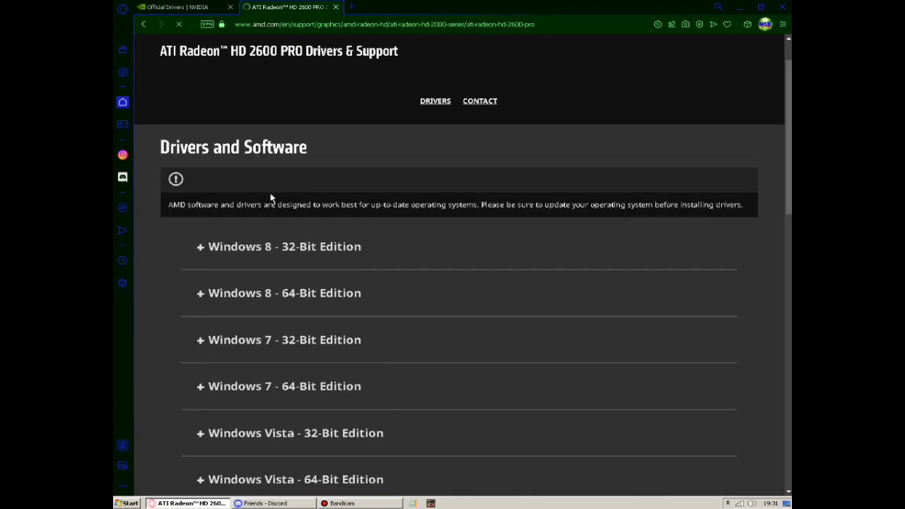
# Expand the Windows 7 - 64-Bit Edition section and review its Catalyst Software Suite and HydraVision Package downloads
pyautogui.scroll(-2, 259, 304)
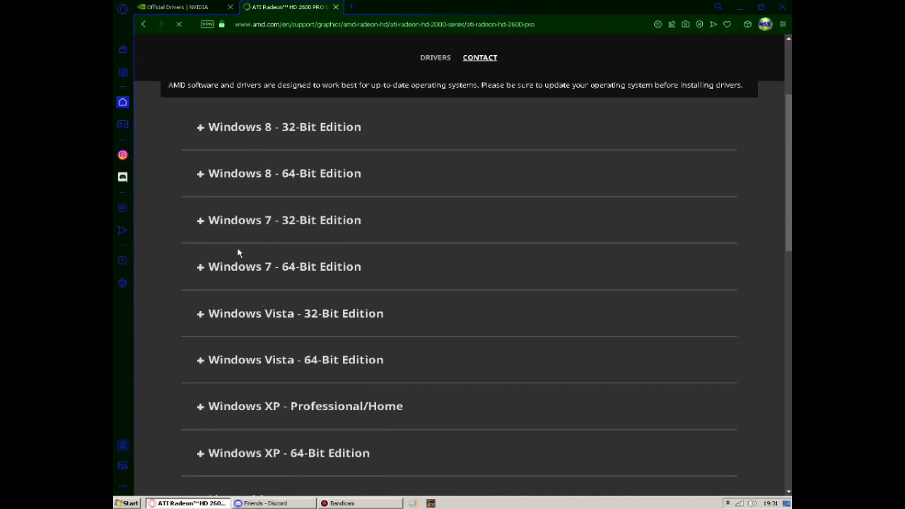
pyautogui.scroll(-2, 237, 243)
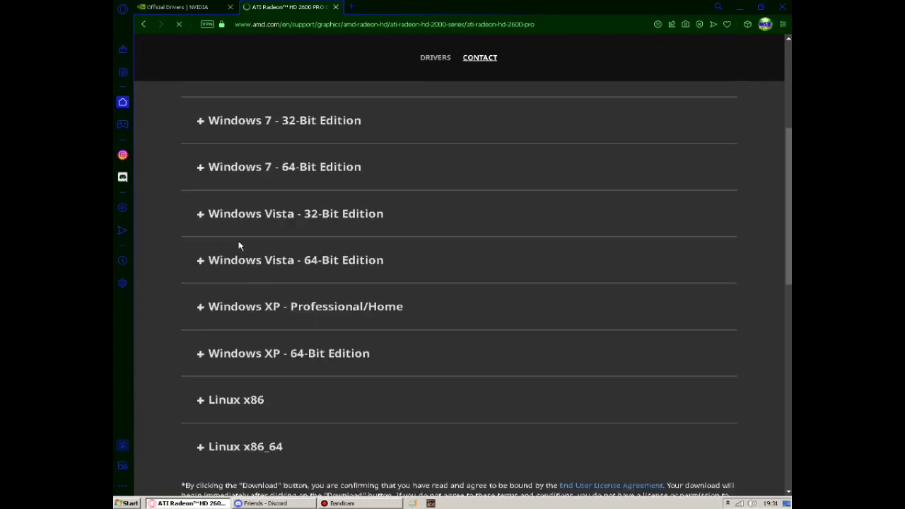
pyautogui.click(231, 169)
pyautogui.scroll(-1, 271, 188)
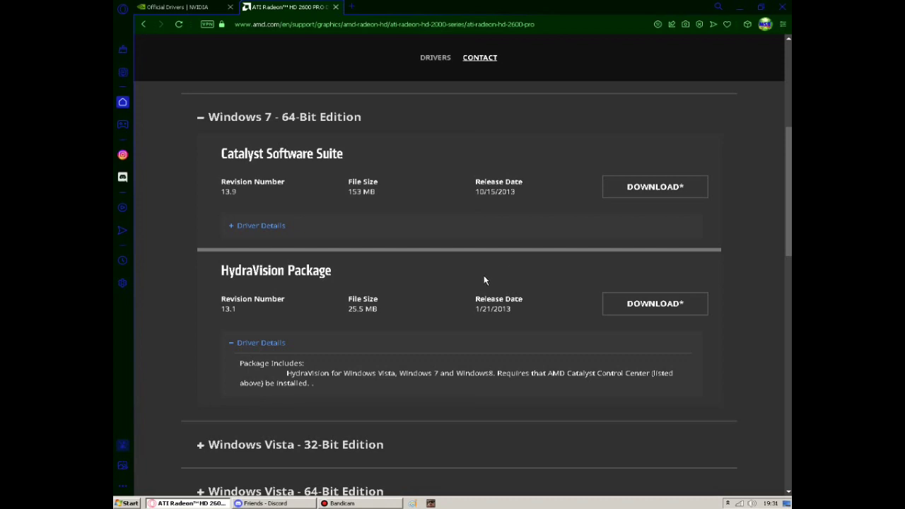
pyautogui.scroll(5, 484, 281)
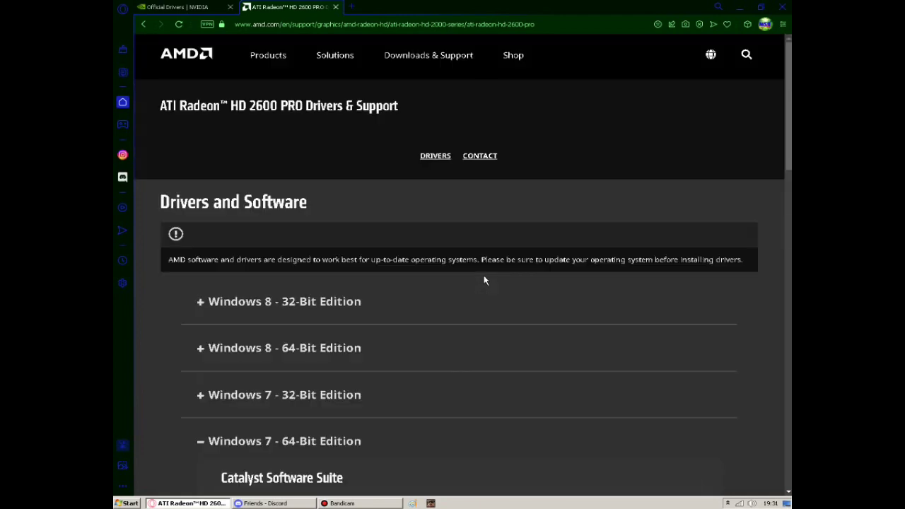
pyautogui.scroll(-5, 484, 281)
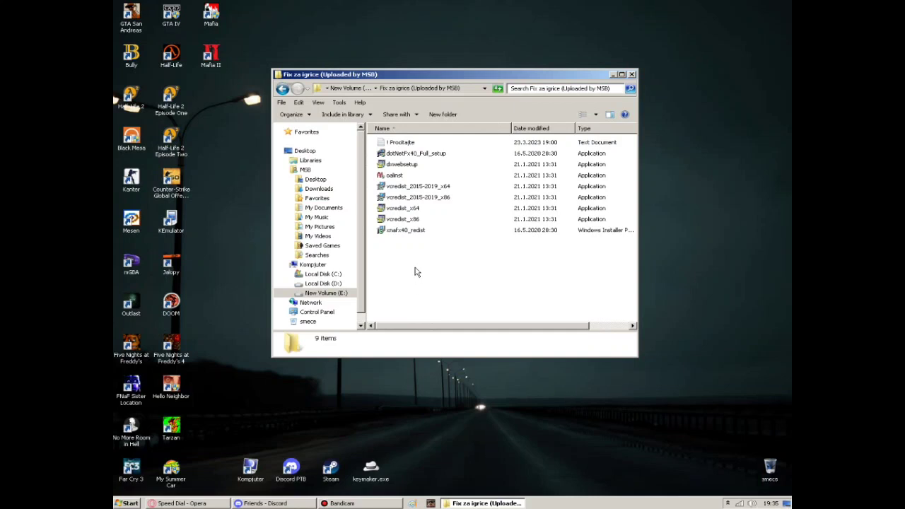
# Go through the installers in the "Fix za igrice" folder one by one, from xnafx40_redist up to dotNetFx40_Full_setup
pyautogui.moveTo(414, 269); pyautogui.dragTo(431, 284)
pyautogui.click(417, 230)
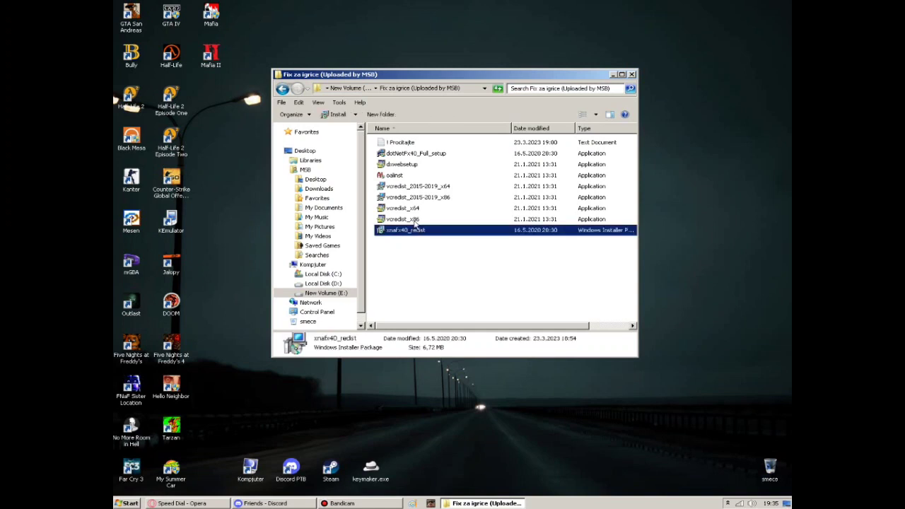
pyautogui.click(416, 219)
pyautogui.click(415, 207)
pyautogui.click(416, 198)
pyautogui.click(415, 186)
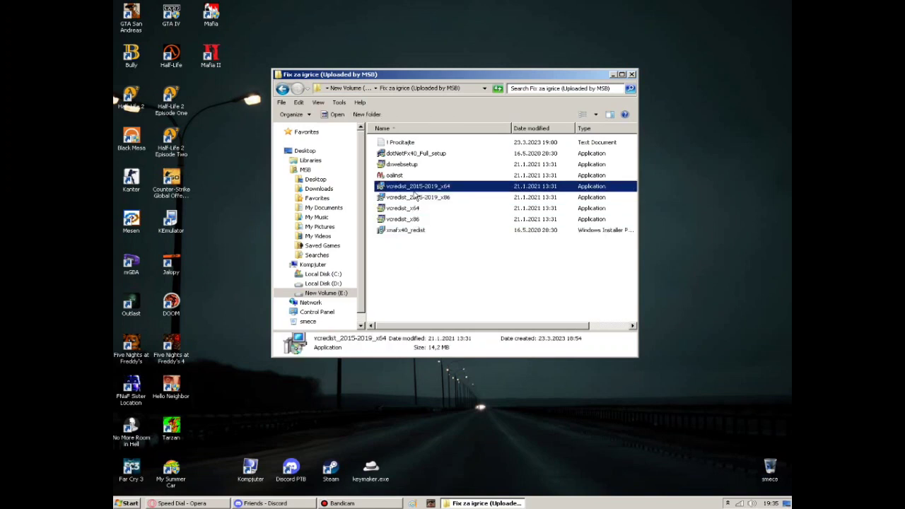
pyautogui.click(420, 164)
pyautogui.click(422, 153)
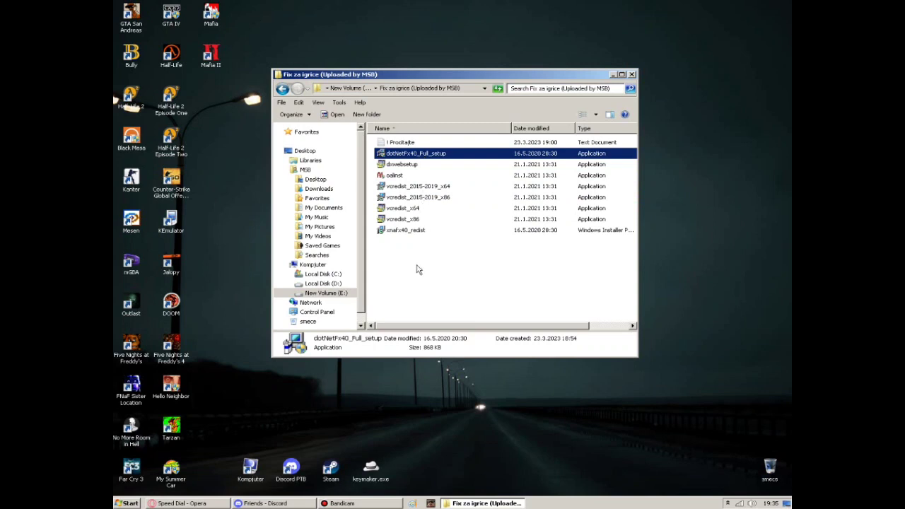
pyautogui.moveTo(416, 269); pyautogui.dragTo(433, 285)
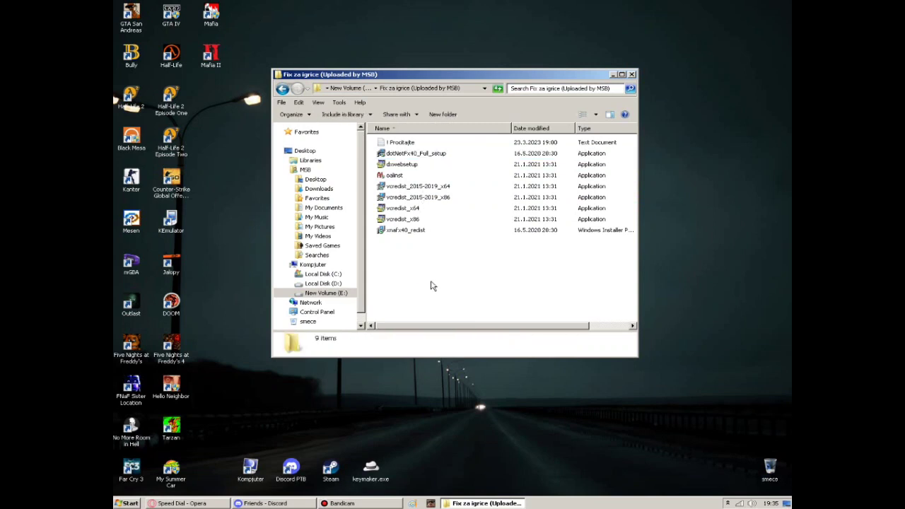
# Point out the oalinst and vcredist_x64 installers in the folder and check the oalinst file description
pyautogui.click(412, 177)
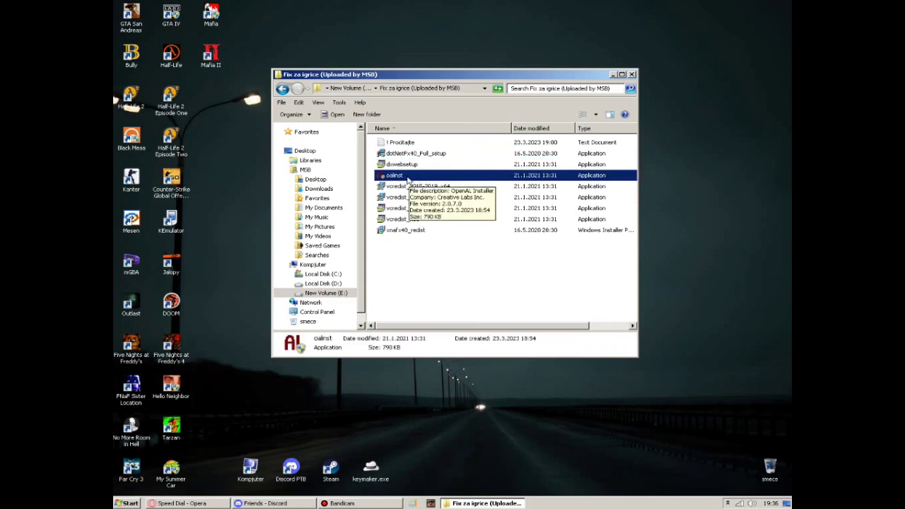
pyautogui.moveTo(410, 259); pyautogui.dragTo(439, 278)
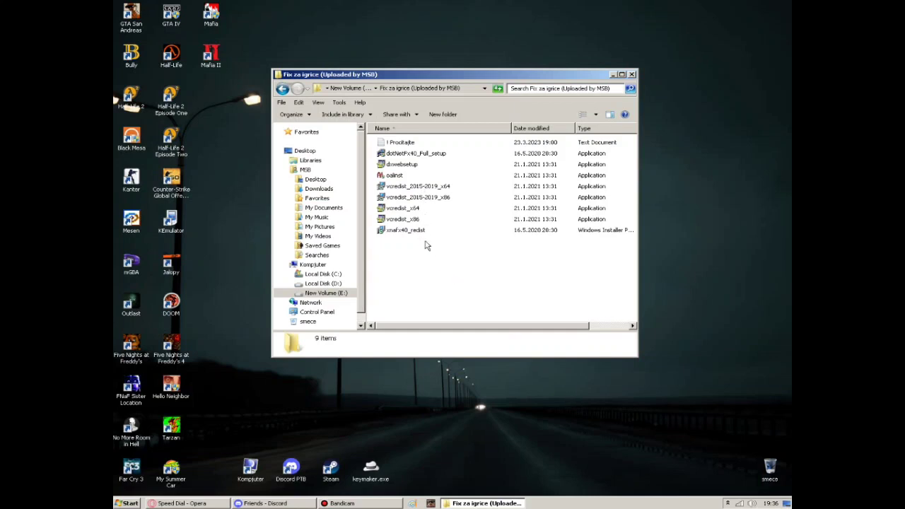
pyautogui.moveTo(427, 242); pyautogui.dragTo(436, 284)
pyautogui.click(417, 208)
pyautogui.moveTo(447, 285); pyautogui.dragTo(464, 249)
# Run dotNetFx40_Full_setup to try installing .NET Framework 4, and close its setup window
pyautogui.click(409, 156)
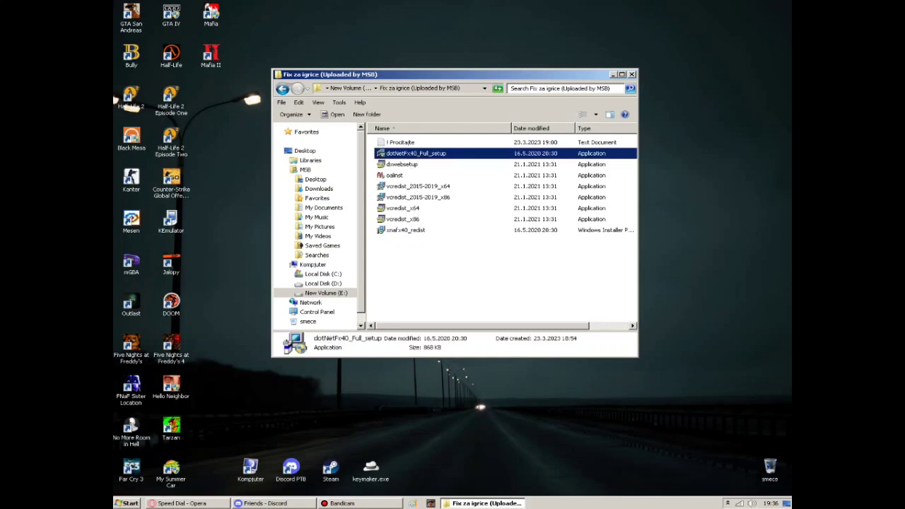
pyautogui.press('Return')
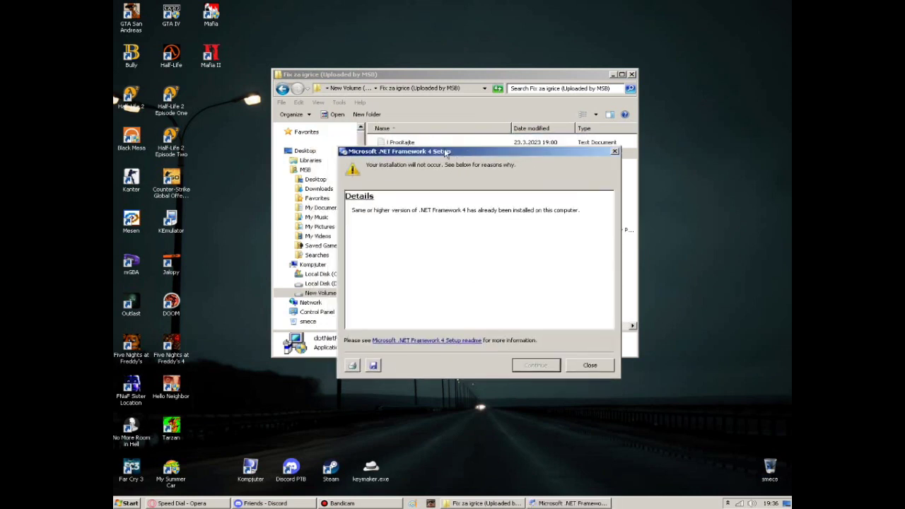
pyautogui.click(591, 366)
pyautogui.click(506, 280)
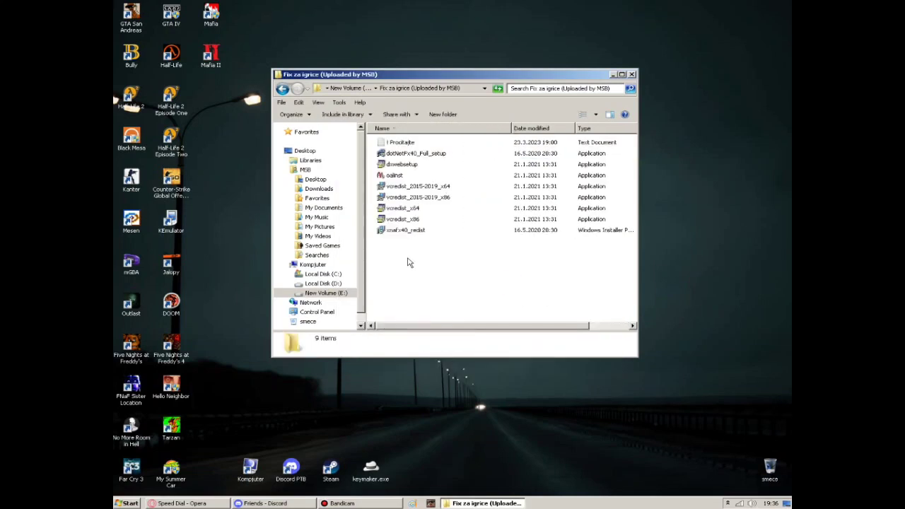
# Go through the remaining installers in order, from dxwebsetup and oalinst down through the vcredist packages to xnafx40_redist
pyautogui.moveTo(411, 269); pyautogui.dragTo(441, 292)
pyautogui.click(409, 164)
pyautogui.click(410, 174)
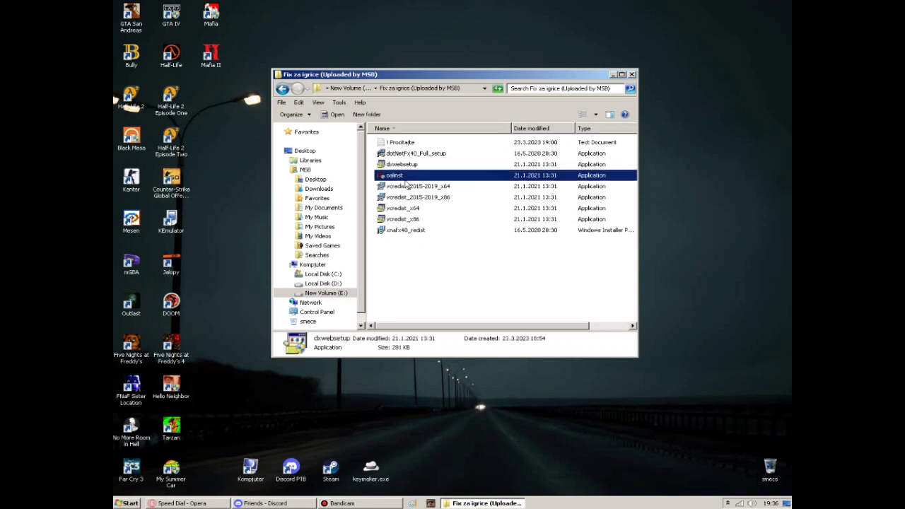
pyautogui.click(410, 186)
pyautogui.click(412, 197)
pyautogui.click(413, 208)
pyautogui.click(413, 218)
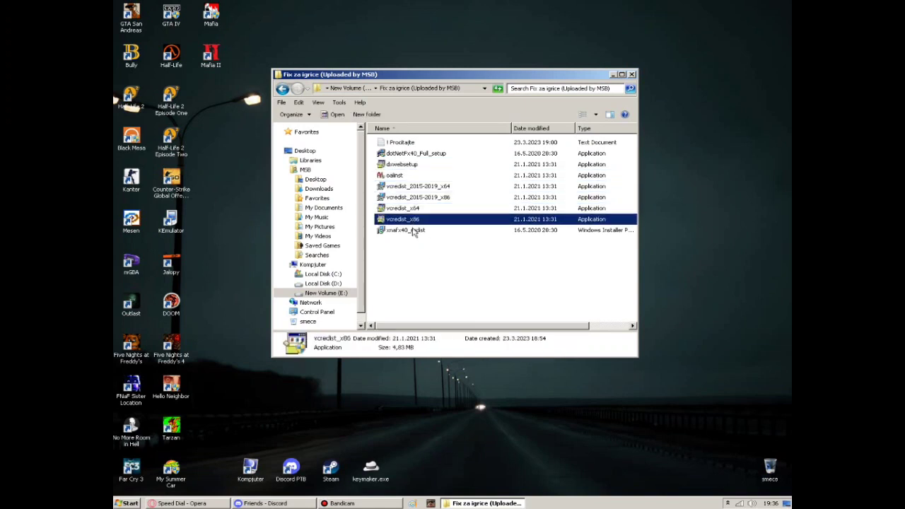
pyautogui.click(414, 230)
pyautogui.click(448, 299)
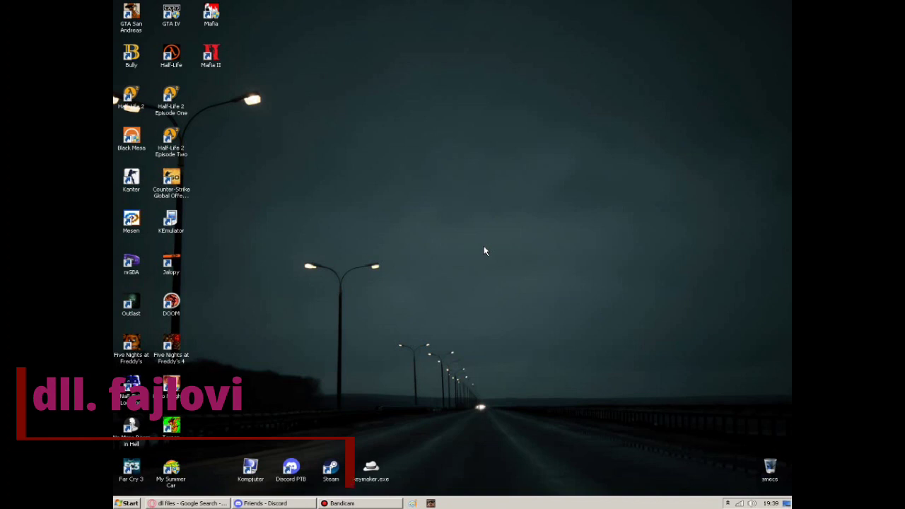
# Switch to the web browser with the Google results for "dll files"
pyautogui.moveTo(283, 224); pyautogui.dragTo(304, 268)
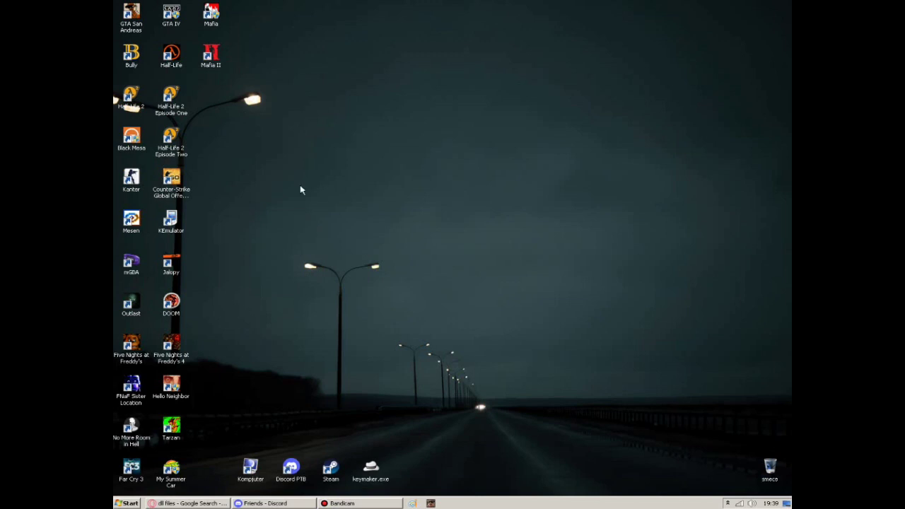
pyautogui.moveTo(301, 195); pyautogui.dragTo(344, 264)
pyautogui.click(200, 503)
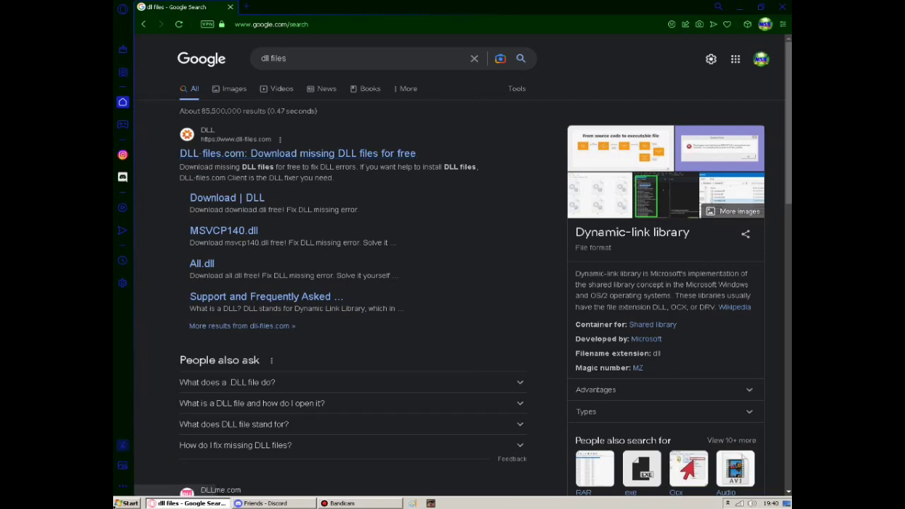
# View the hard disk drives in the Kompjuter window, and close it along with the "dll files" search page
pyautogui.press('super')
pyautogui.click(282, 364)
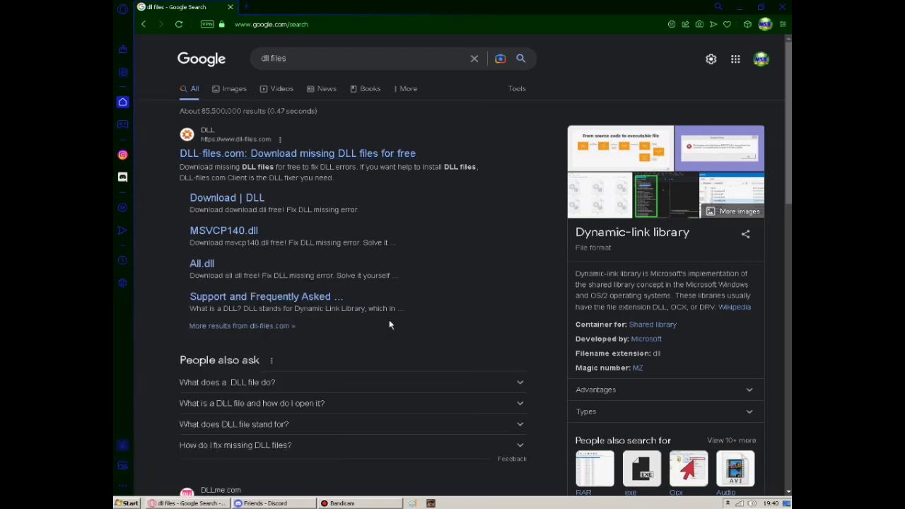
pyautogui.moveTo(457, 256); pyautogui.dragTo(512, 279)
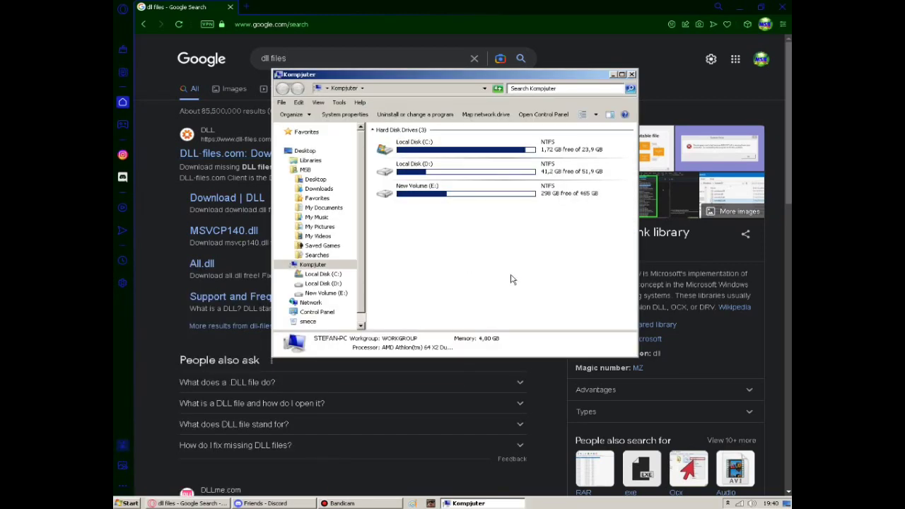
pyautogui.click(631, 74)
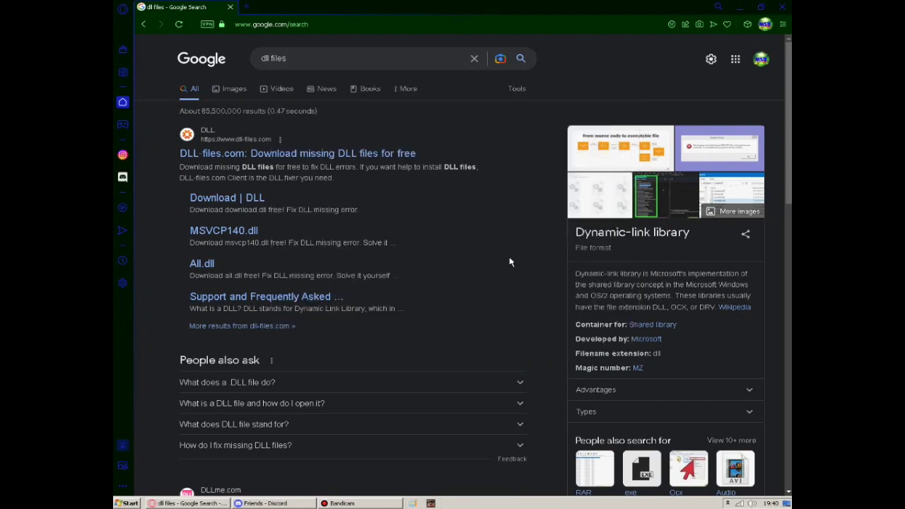
pyautogui.click(230, 8)
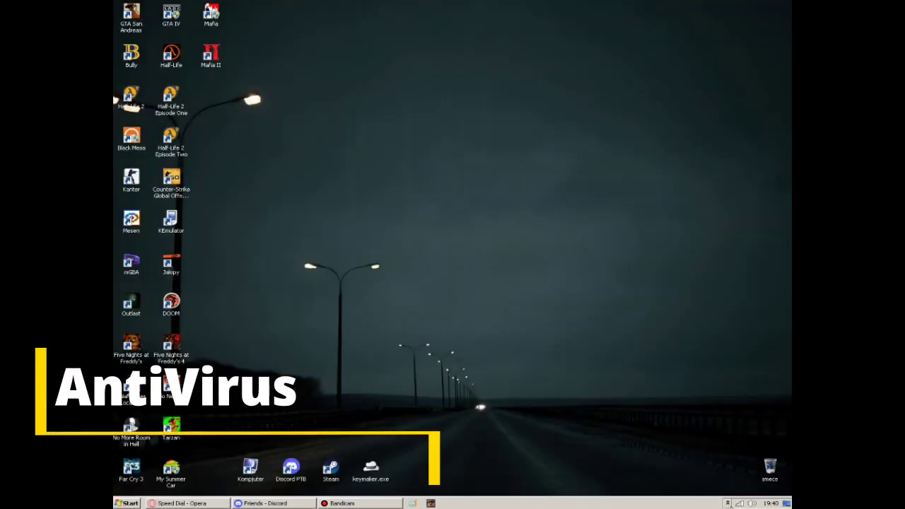
# Check the hidden notification area icons for a running antivirus program
pyautogui.click(726, 502)
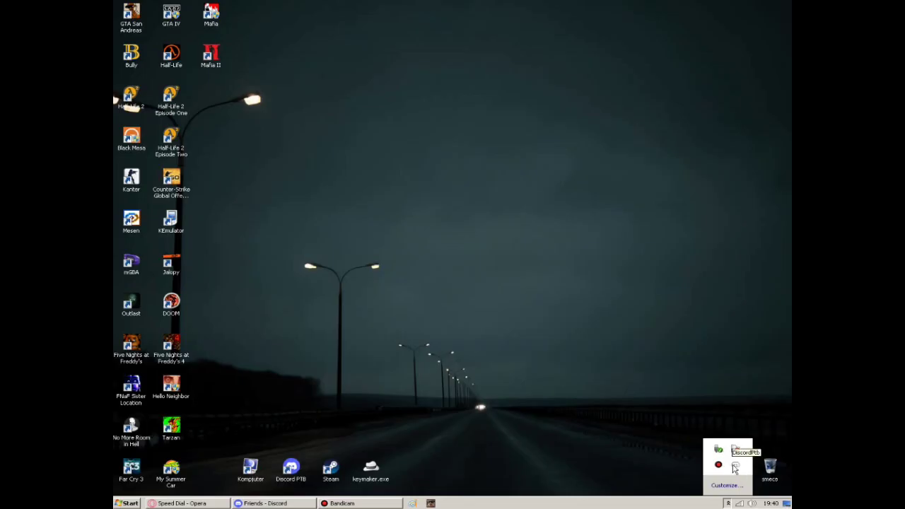
pyautogui.click(729, 503)
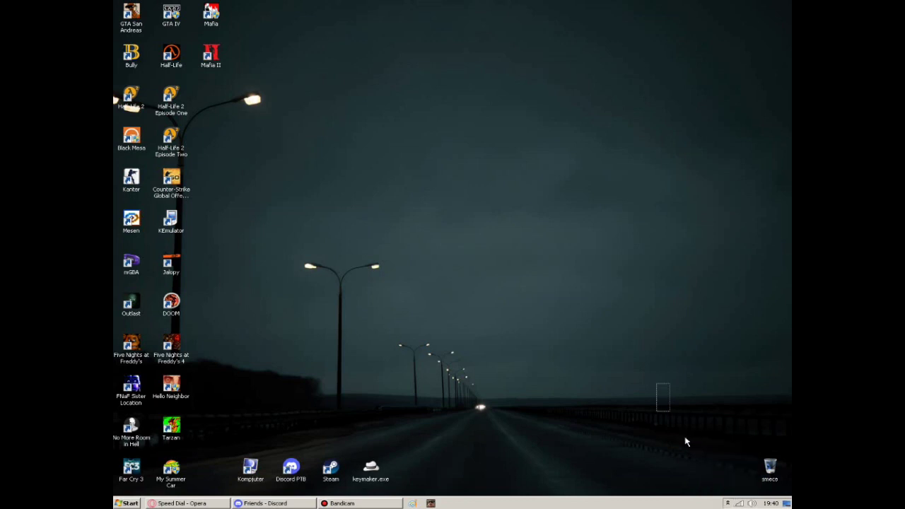
pyautogui.click(727, 503)
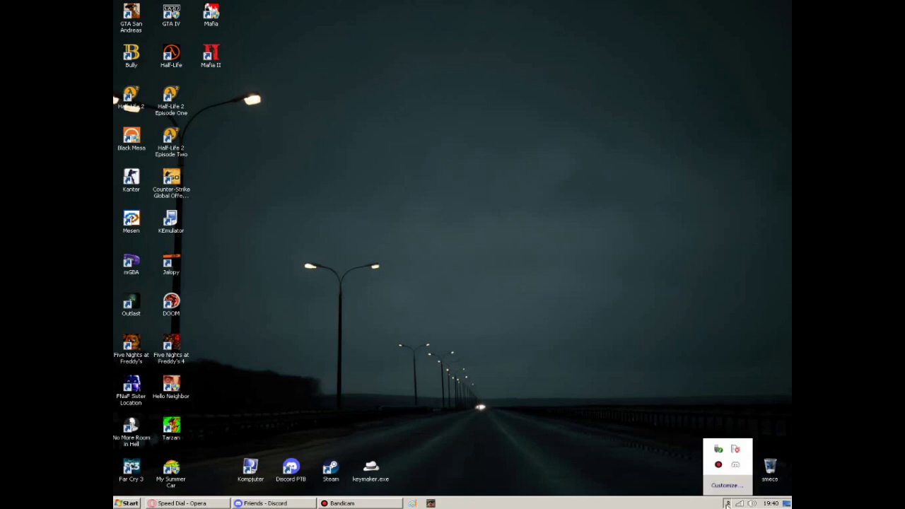
pyautogui.click(727, 503)
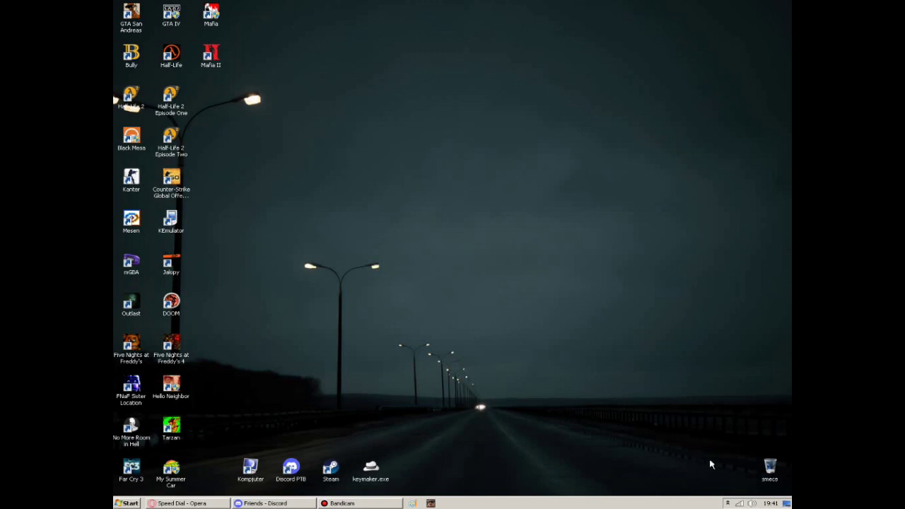
pyautogui.click(727, 503)
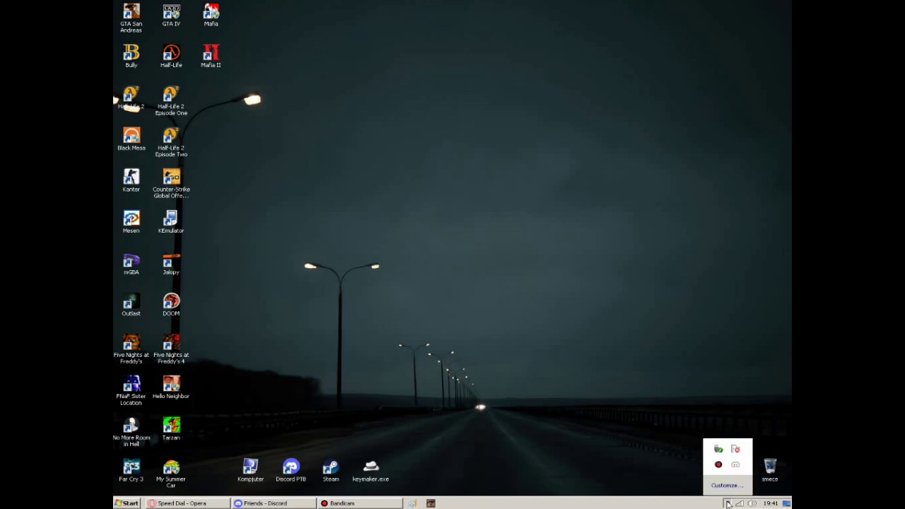
# Open the Kompjuter window and view the computer's system properties from there
pyautogui.click(728, 504)
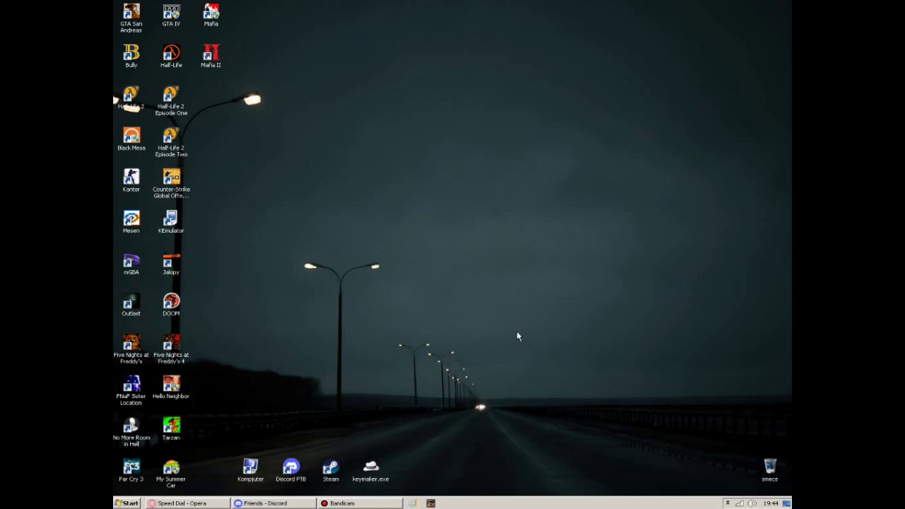
pyautogui.rightClick(251, 465)
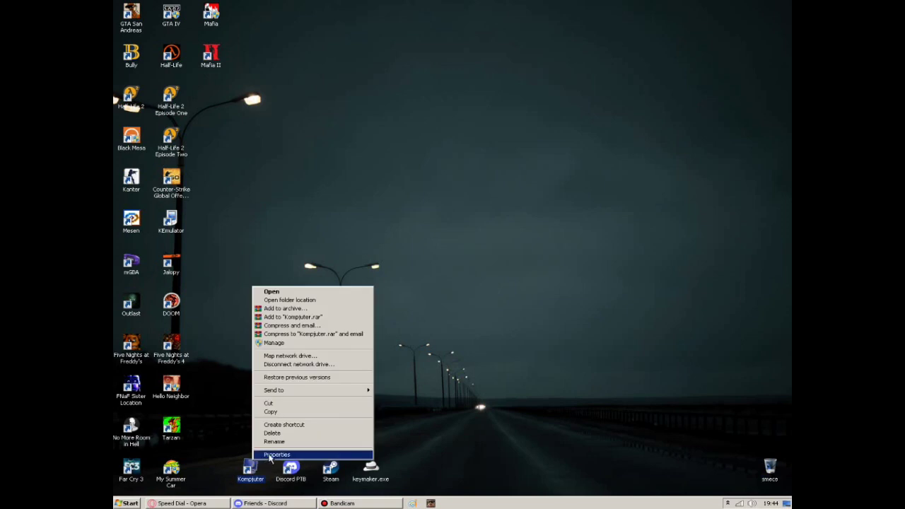
pyautogui.doubleClick(251, 467)
pyautogui.moveTo(468, 273); pyautogui.dragTo(537, 304)
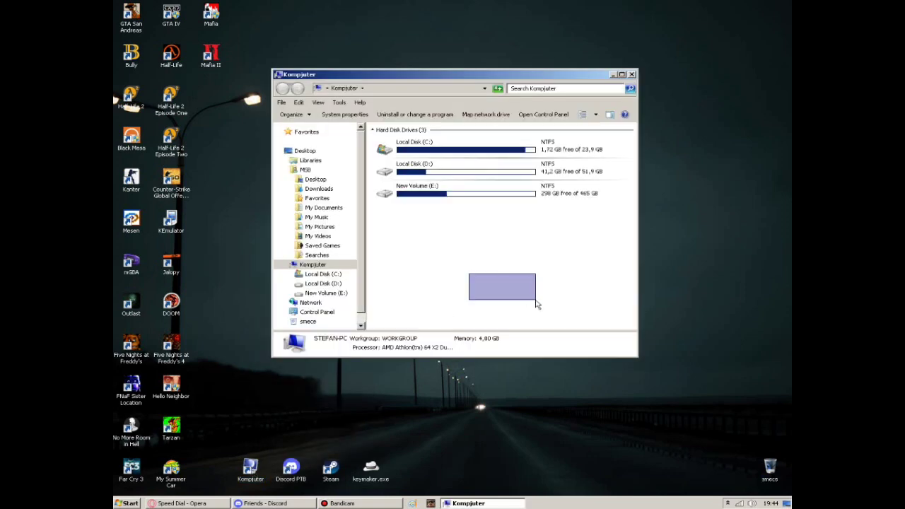
pyautogui.rightClick(506, 251)
pyautogui.rightClick(464, 256)
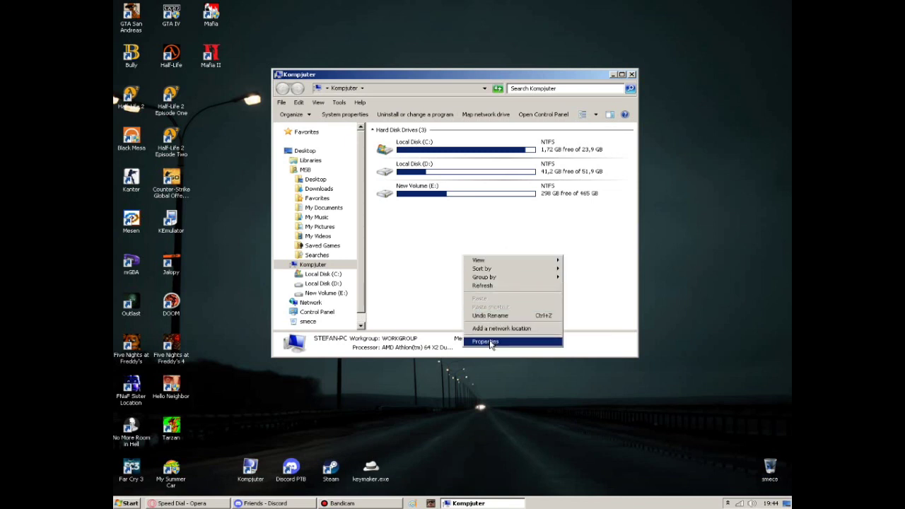
pyautogui.click(491, 342)
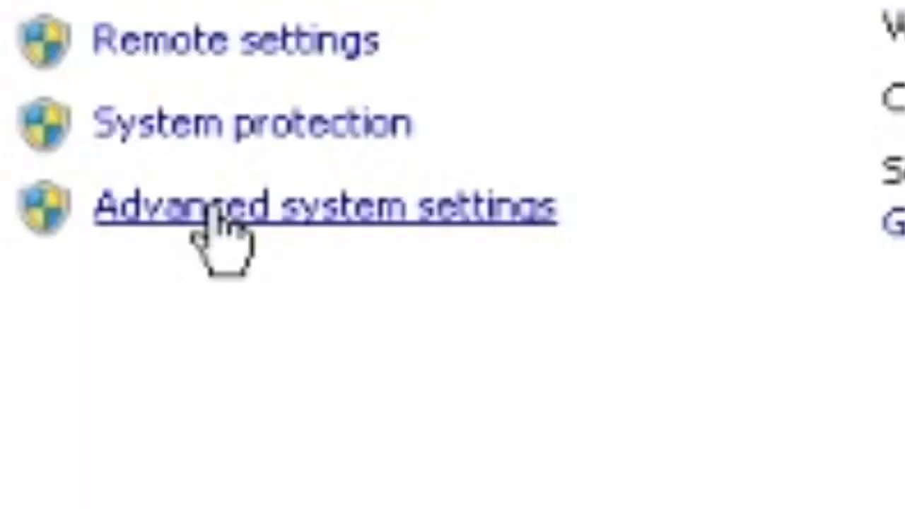
# Open the Data Execution Prevention settings of Performance Options through the advanced system settings
pyautogui.click(286, 211)
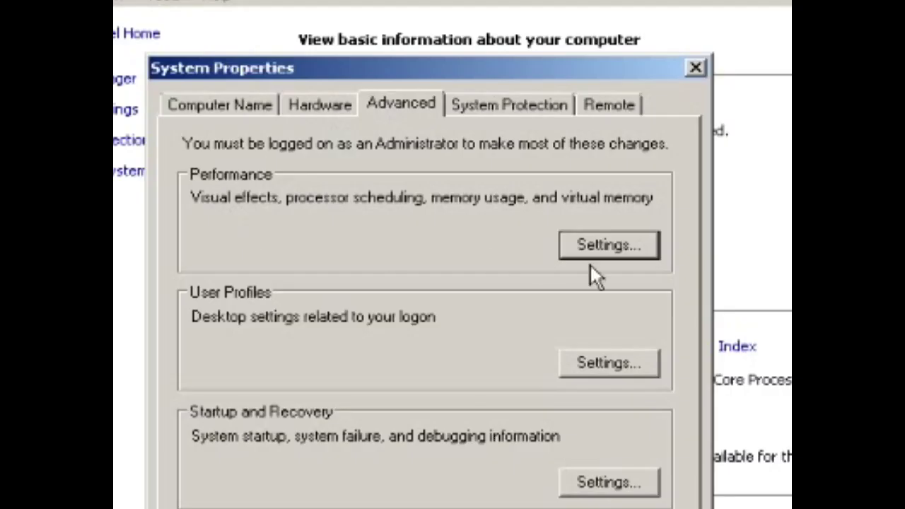
pyautogui.click(349, 130)
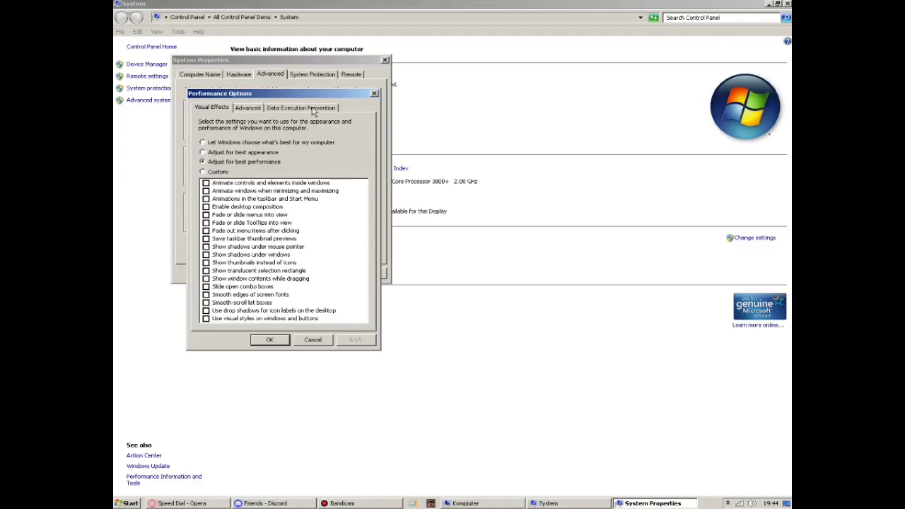
pyautogui.click(315, 107)
pyautogui.moveTo(314, 94); pyautogui.dragTo(340, 126)
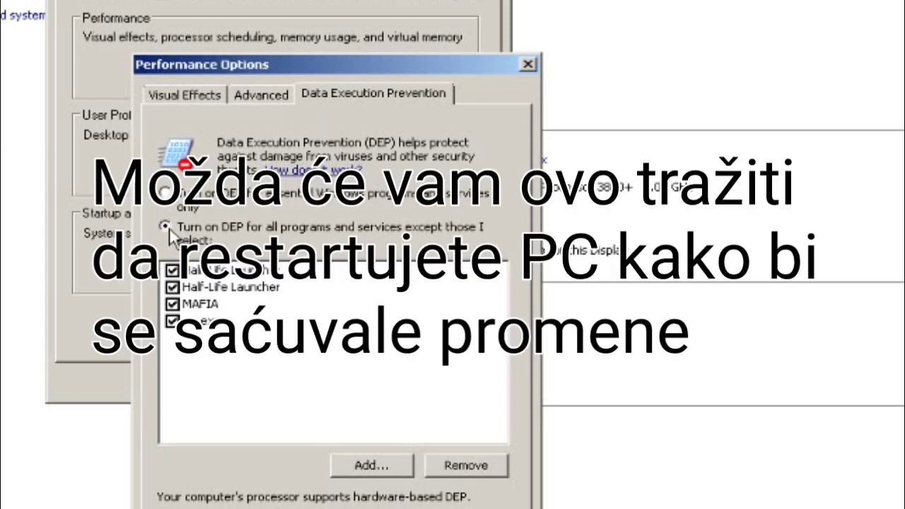
# Browse for an executable to add as a DEP exception, dismiss the file picker, and confirm the Performance Options
pyautogui.click(389, 472)
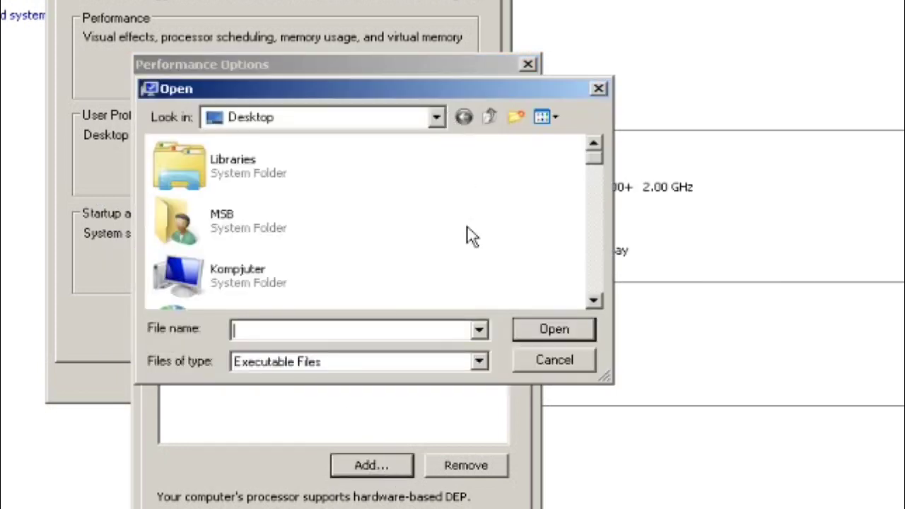
pyautogui.moveTo(593, 165); pyautogui.dragTo(584, 141)
pyautogui.click(598, 88)
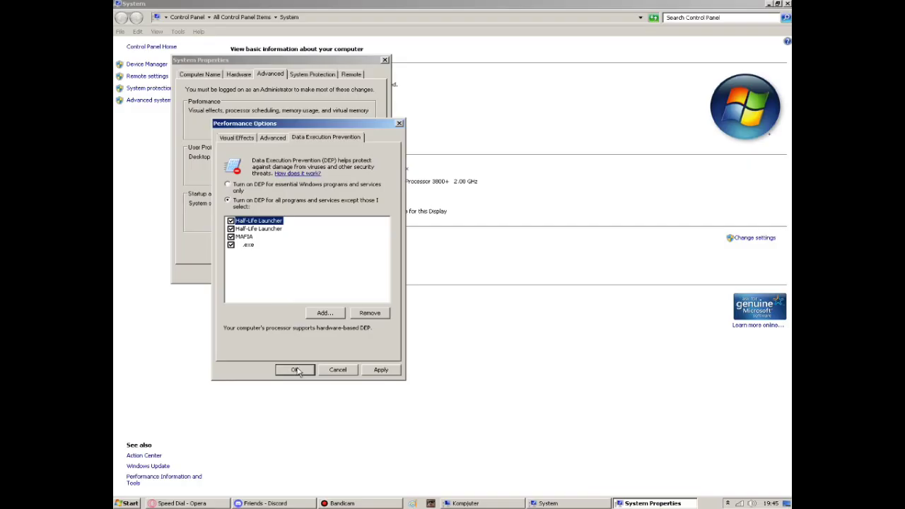
pyautogui.click(296, 370)
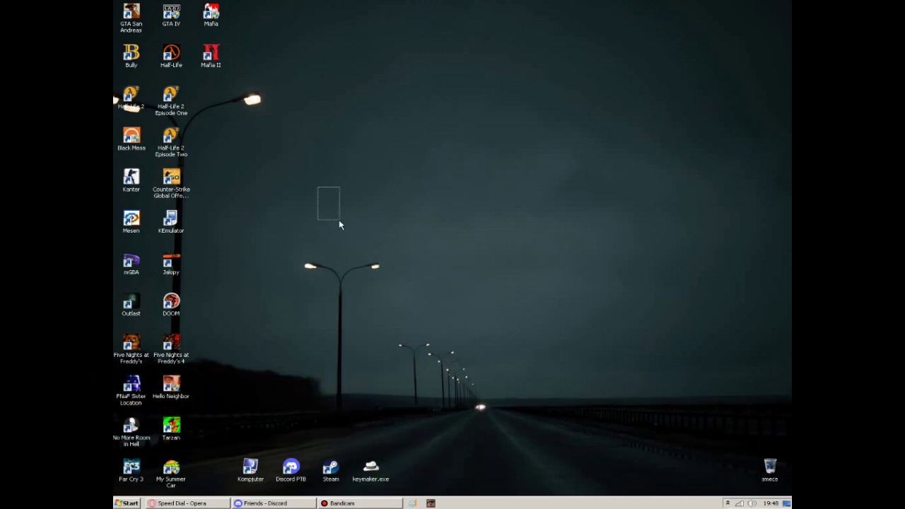
# Review the shortcut and compatibility settings in the Half-Life 2 shortcut's properties, and close them
pyautogui.click(129, 98)
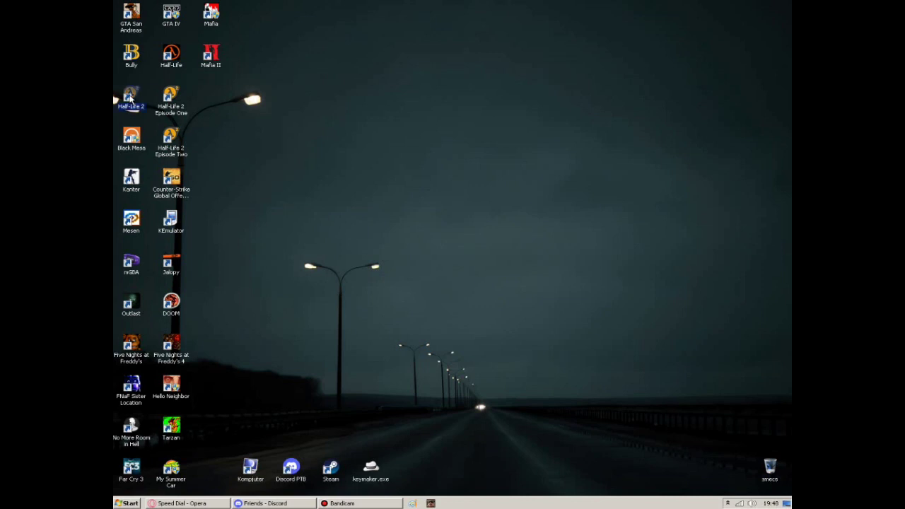
pyautogui.rightClick(122, 99)
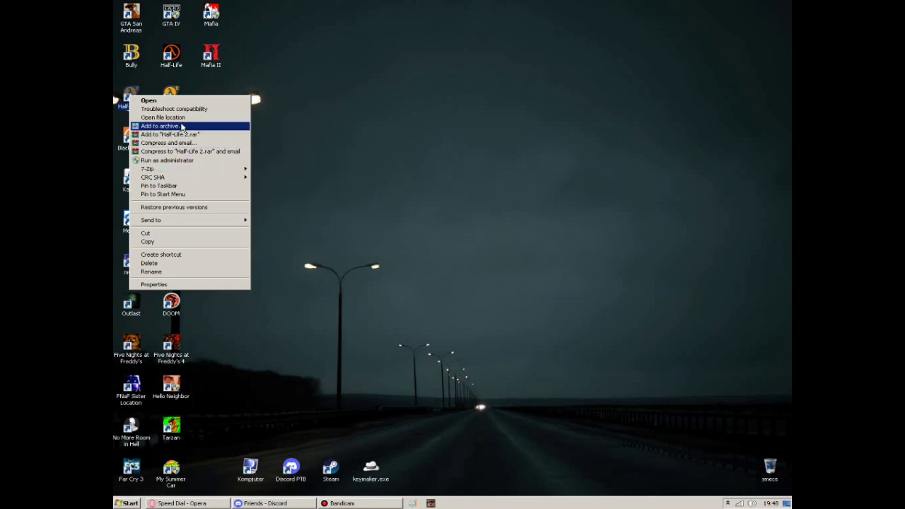
pyautogui.click(202, 284)
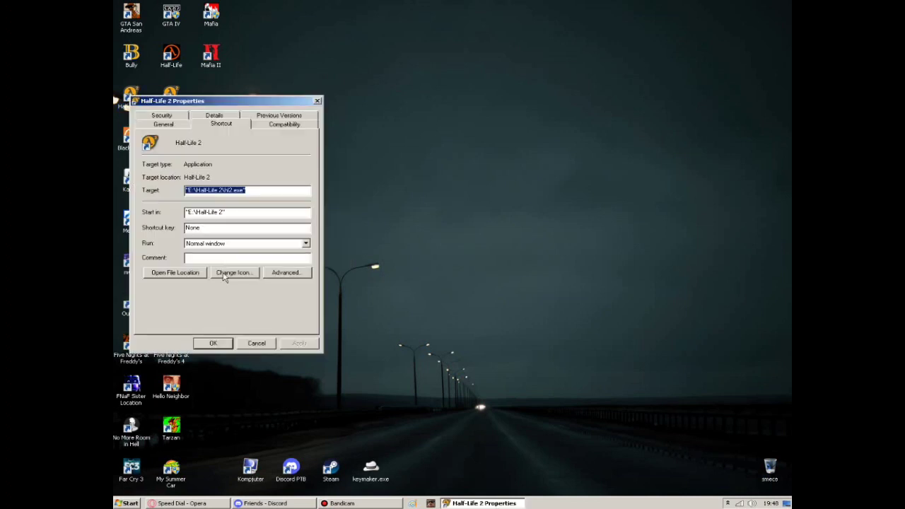
pyautogui.moveTo(264, 101); pyautogui.dragTo(403, 96)
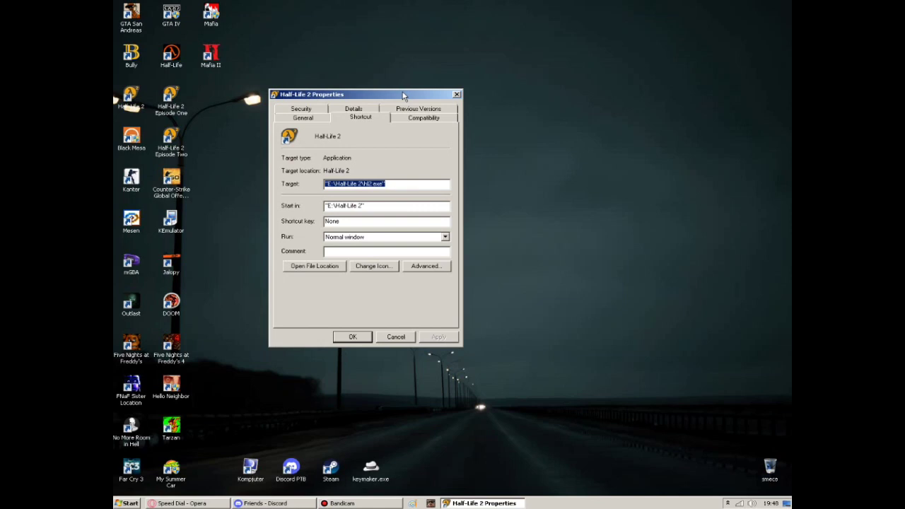
pyautogui.click(420, 119)
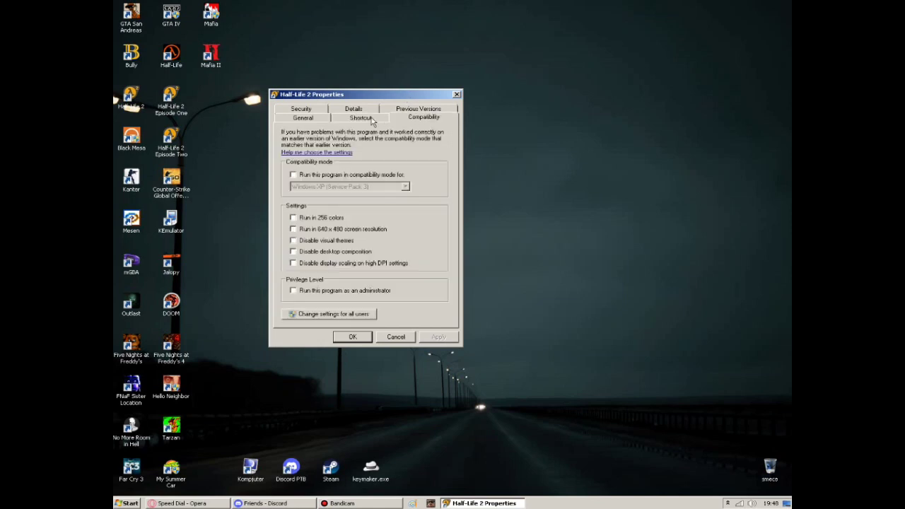
pyautogui.click(367, 120)
pyautogui.click(417, 120)
pyautogui.moveTo(452, 97); pyautogui.dragTo(455, 93)
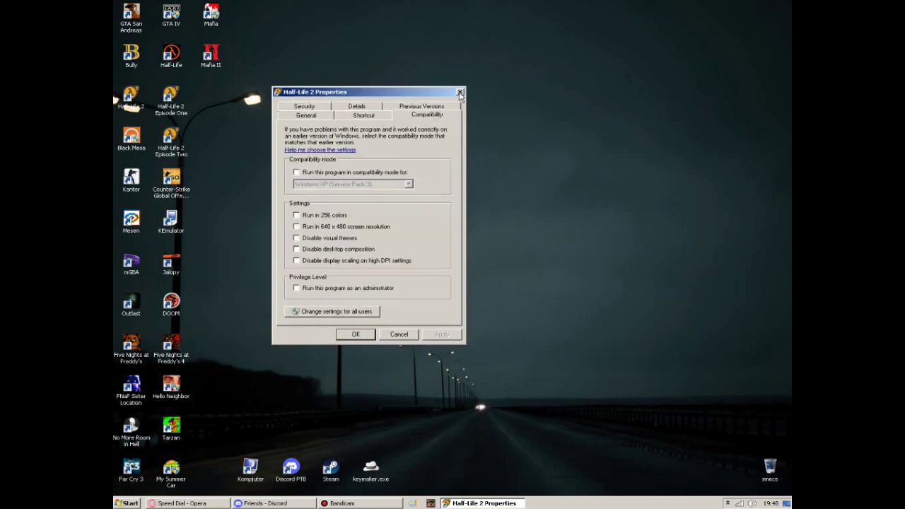
pyautogui.click(459, 93)
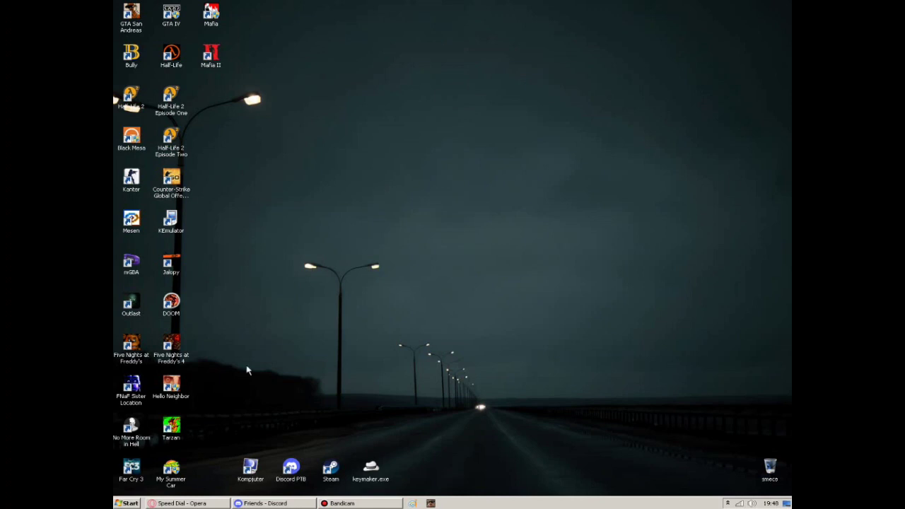
# Open the current user's account settings and go to managing another account
pyautogui.press('super')
pyautogui.click(281, 196)
pyautogui.press('super')
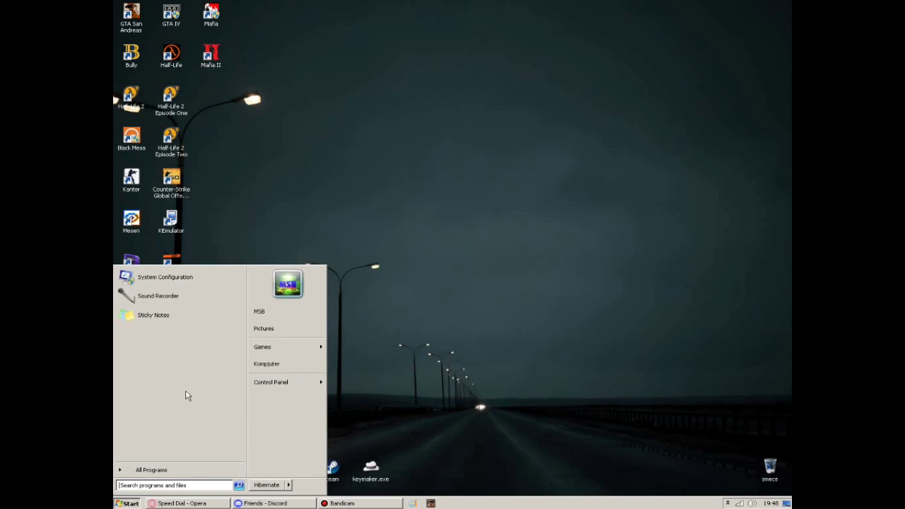
pyautogui.click(128, 502)
pyautogui.click(128, 503)
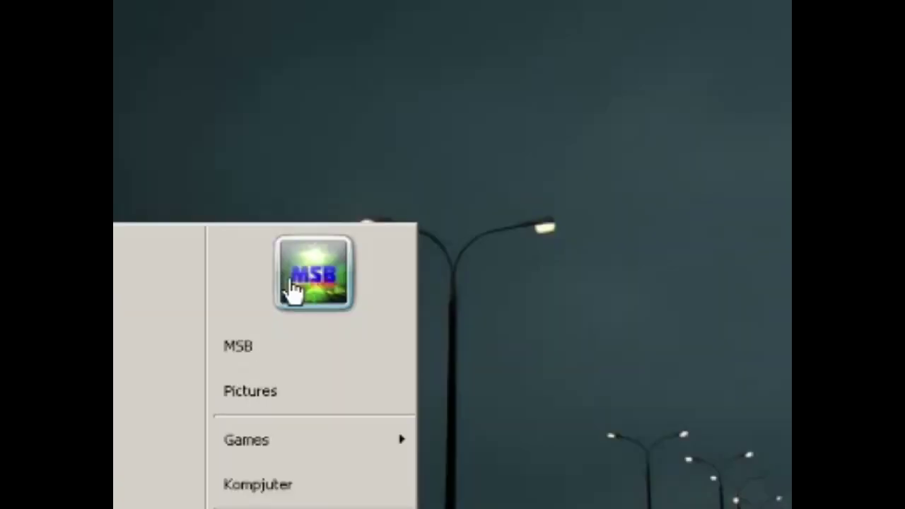
pyautogui.click(294, 289)
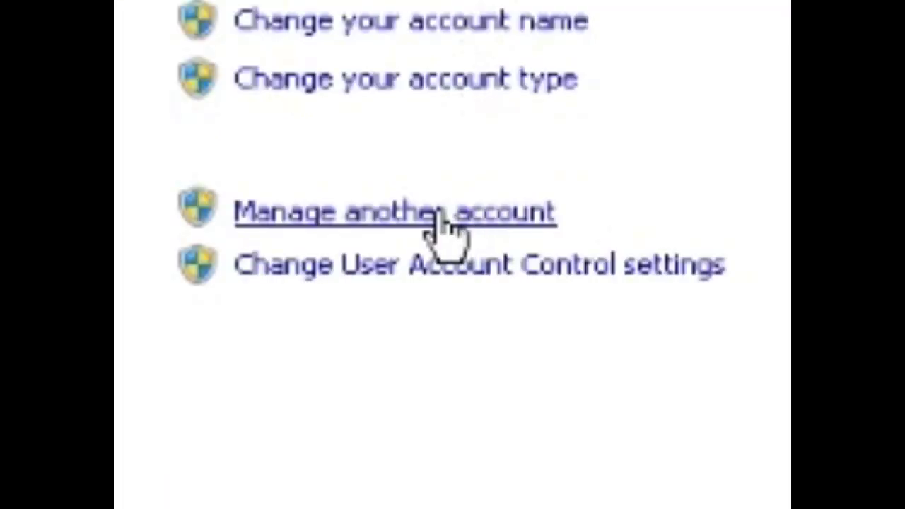
pyautogui.click(439, 212)
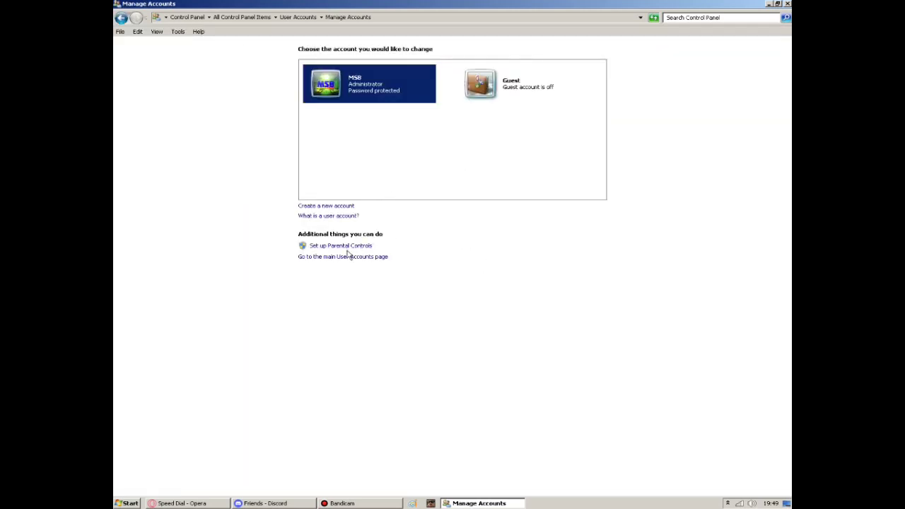
# View the new account form with its name and account type options, cancel it, and close the Manage Accounts window
pyautogui.click(334, 207)
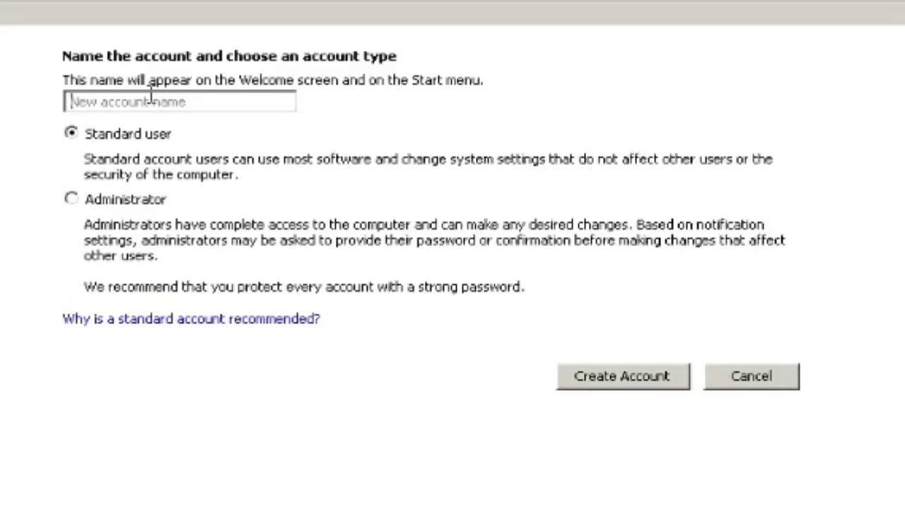
pyautogui.click(151, 99)
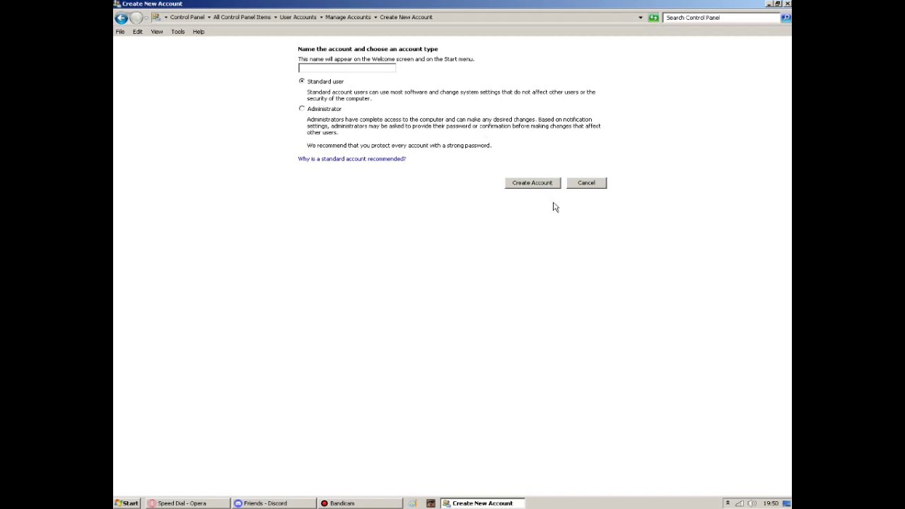
pyautogui.click(589, 185)
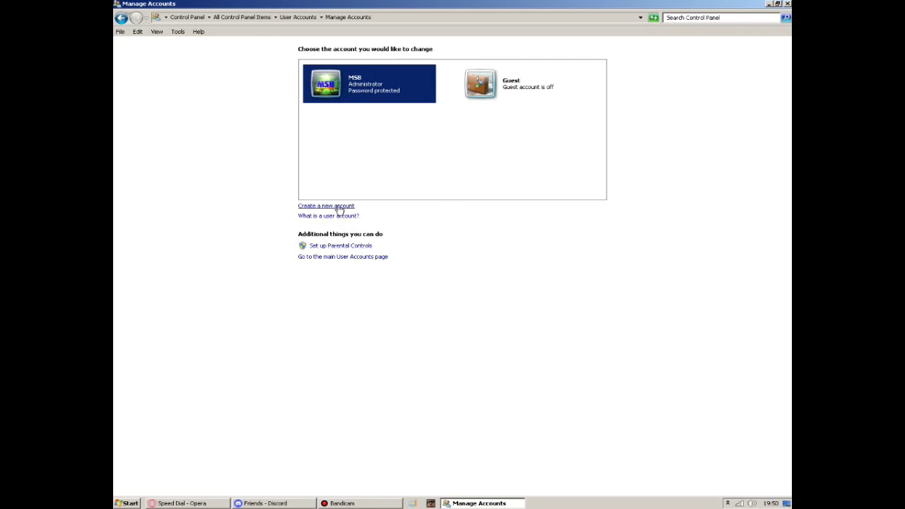
pyautogui.hotkey('alt', 'F4')
pyautogui.click(139, 95)
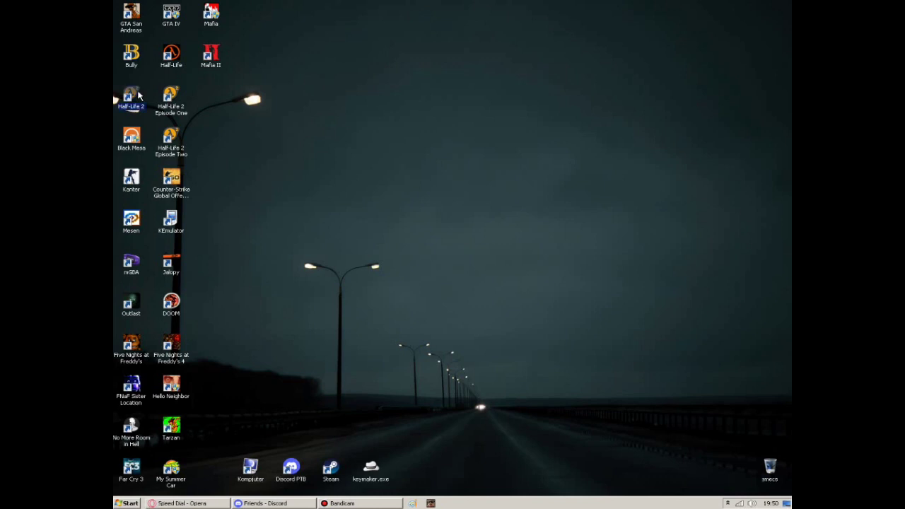
pyautogui.click(518, 344)
# Switch to Discord to view the own profile card with its channel and server links, and return to the desktop
pyautogui.click(293, 503)
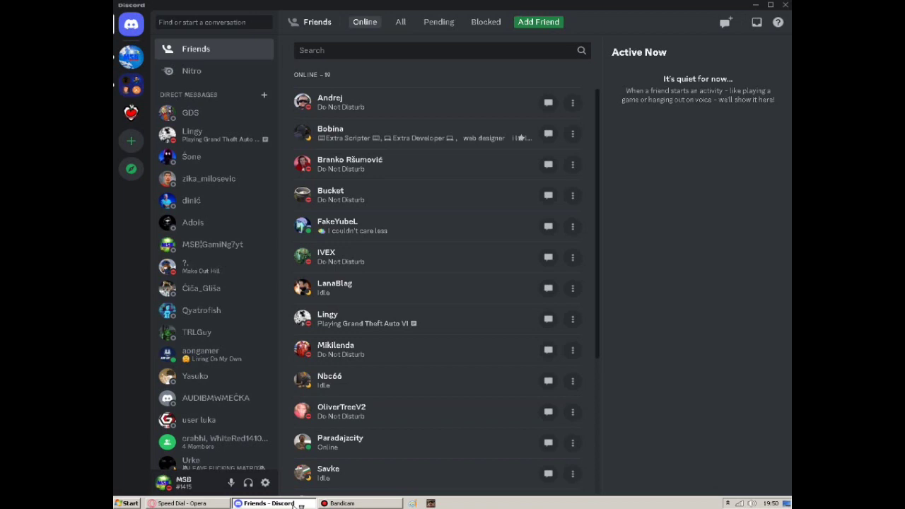
pyautogui.click(173, 482)
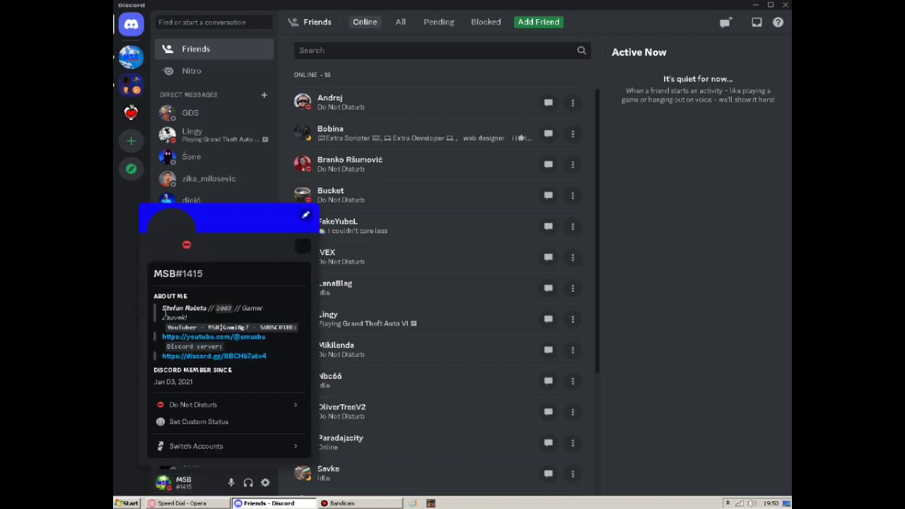
pyautogui.click(128, 294)
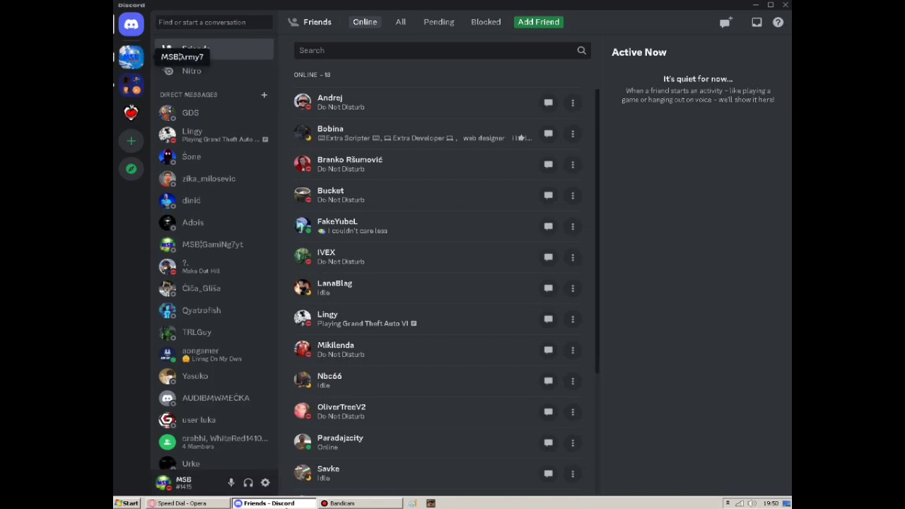
pyautogui.press('super+d')
pyautogui.moveTo(336, 223); pyautogui.dragTo(556, 287)
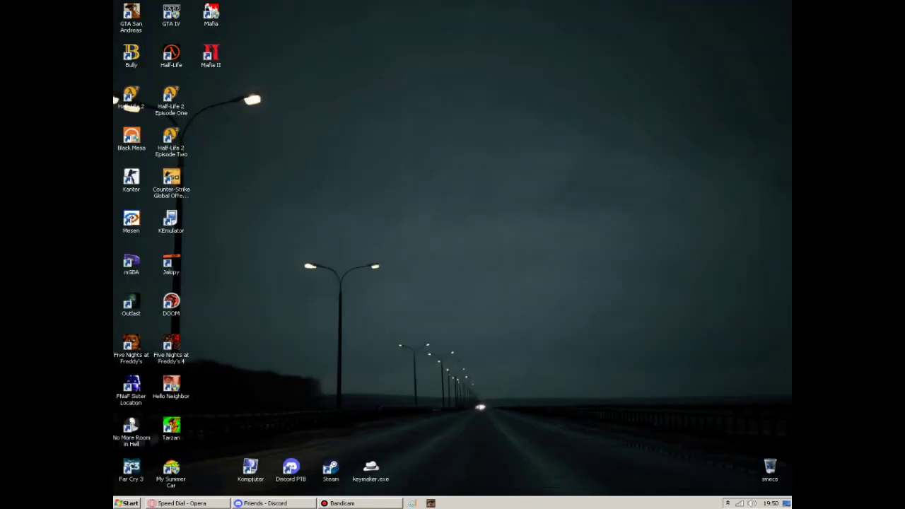